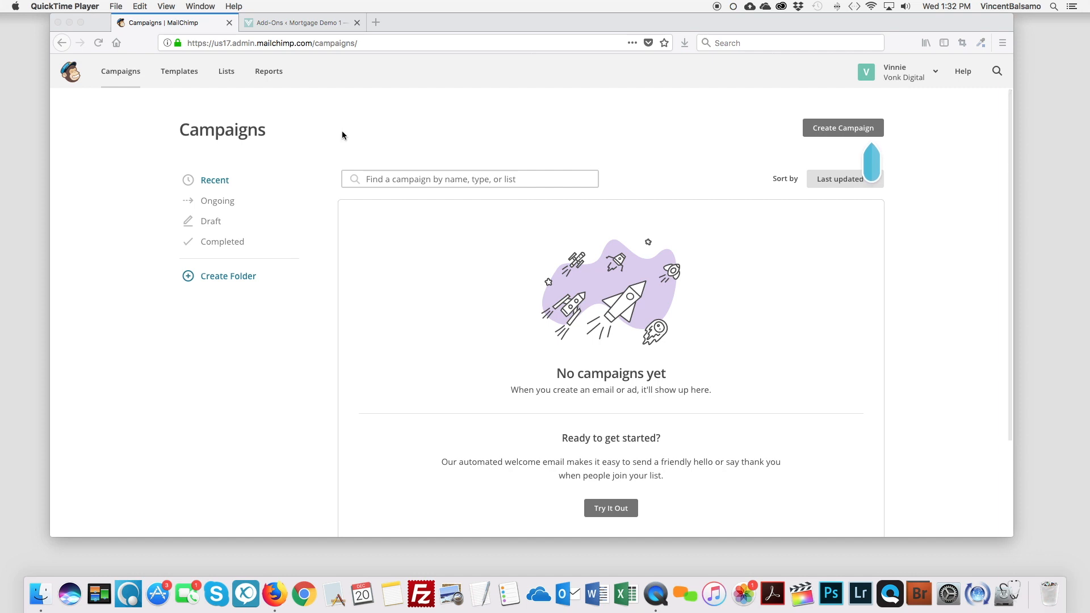
Step: Open the MailChimp lists overview, view the Vonk Digital list's contacts, and return to the overview
{"action": "left_click", "coordinate": [263, 112]}
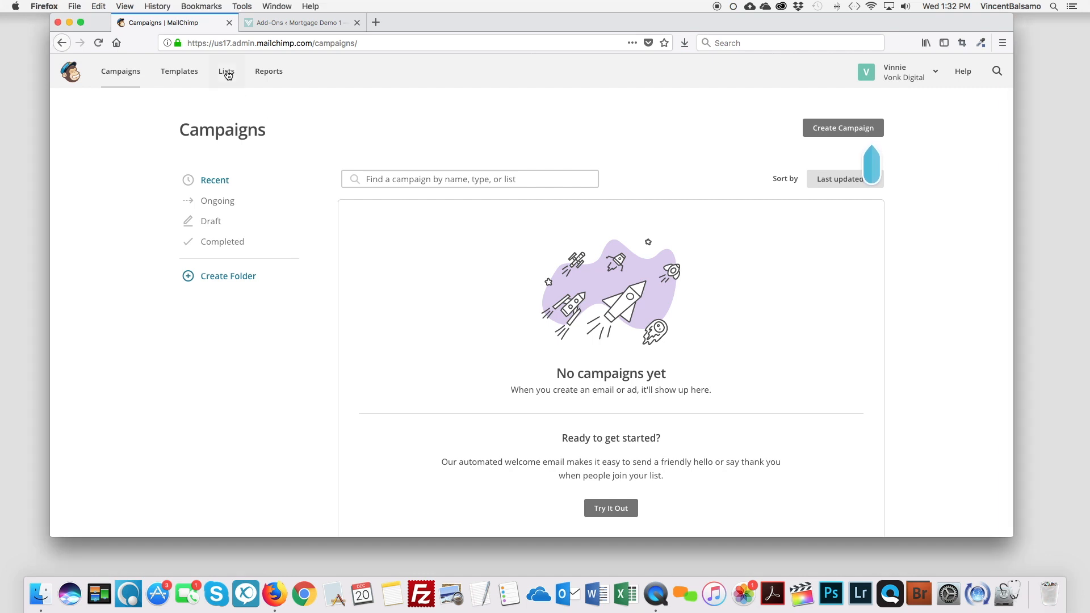
{"action": "left_click", "coordinate": [227, 75]}
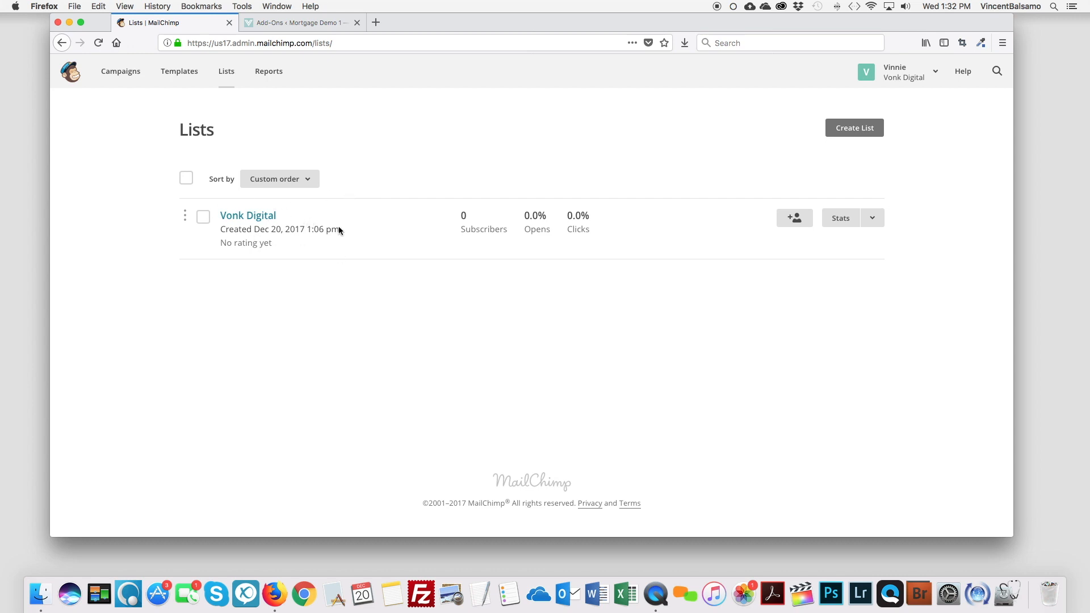
{"action": "left_click", "coordinate": [266, 218]}
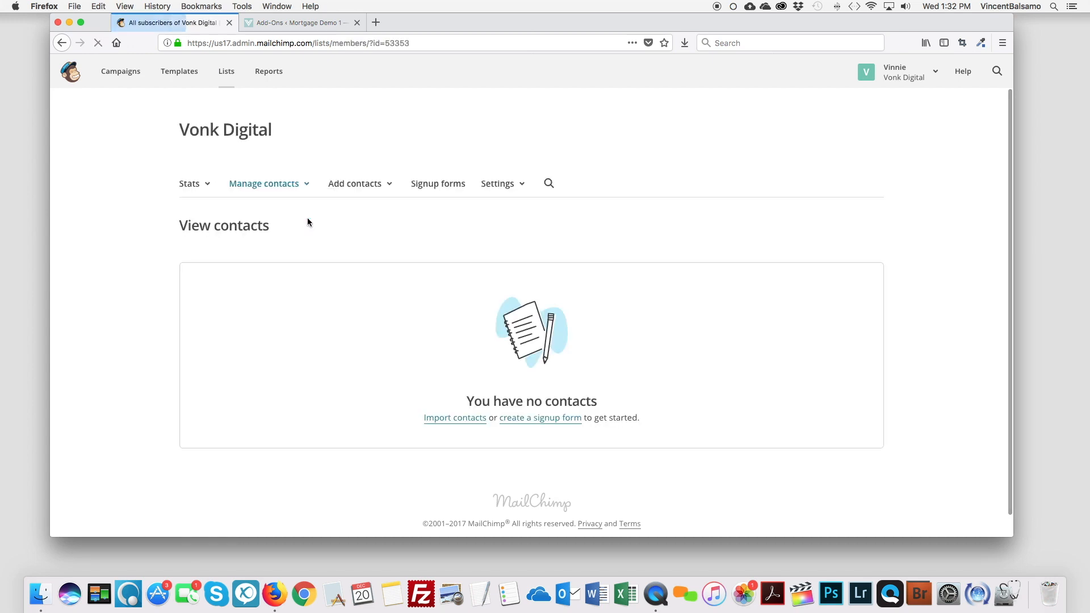
{"action": "left_click", "coordinate": [62, 43]}
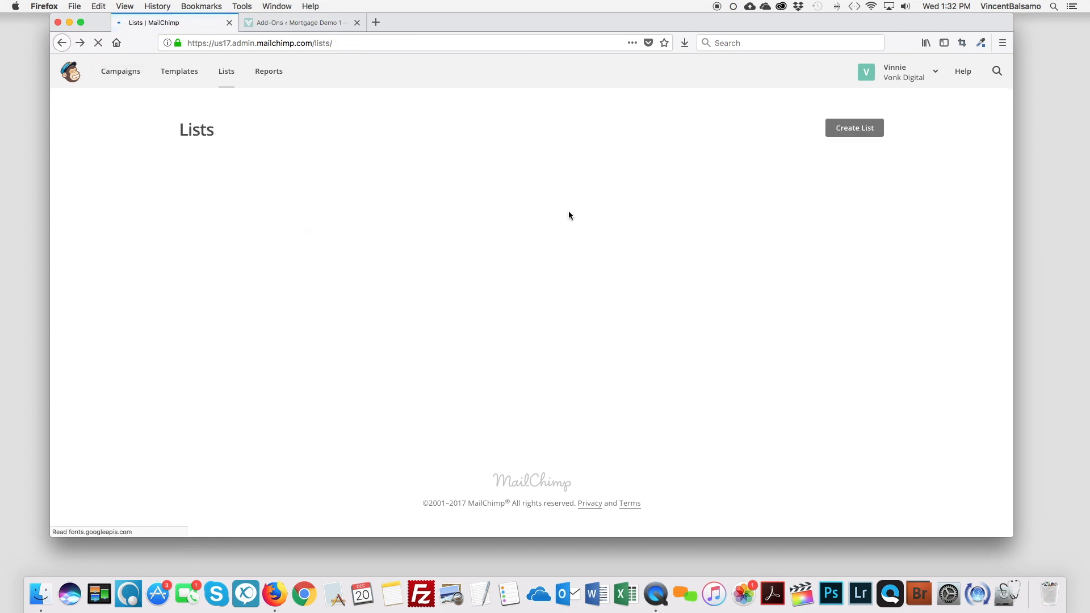
Step: Delete the Vonk Digital list, typing DELETE to confirm
{"action": "left_click", "coordinate": [203, 217]}
{"action": "left_click", "coordinate": [350, 180]}
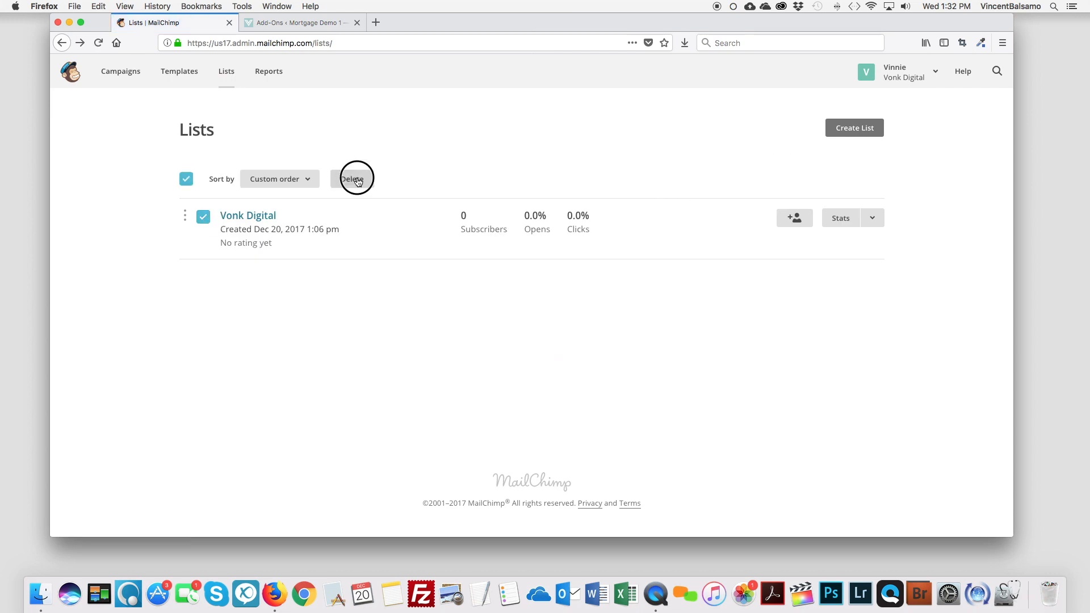
{"action": "scroll", "coordinate": [454, 386], "scroll_direction": "down", "scroll_amount": 1}
{"action": "left_click", "coordinate": [428, 375]}
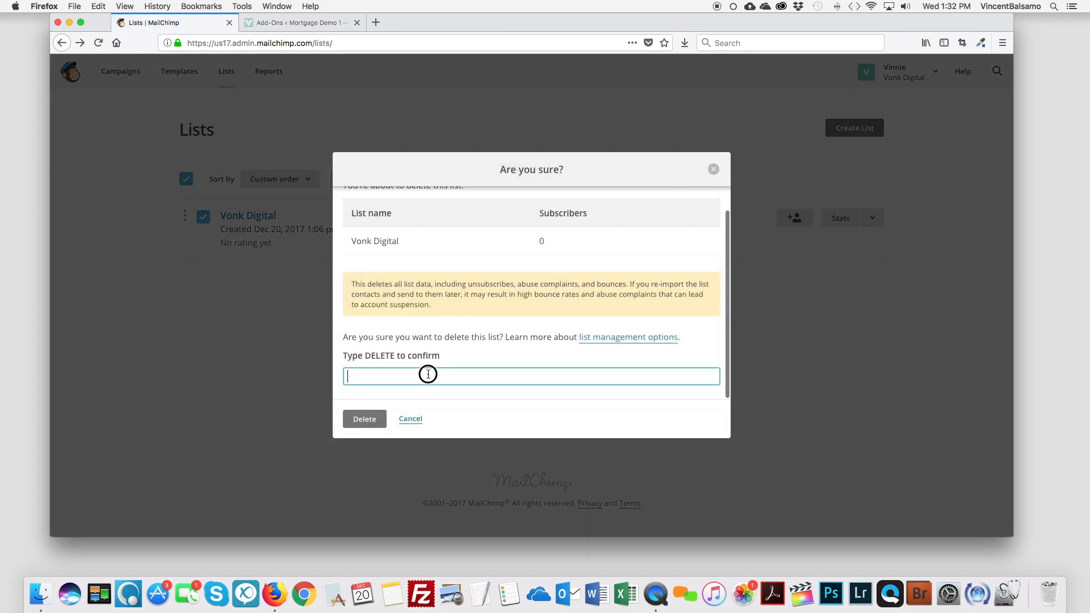
{"action": "type", "text": "DELETE"}
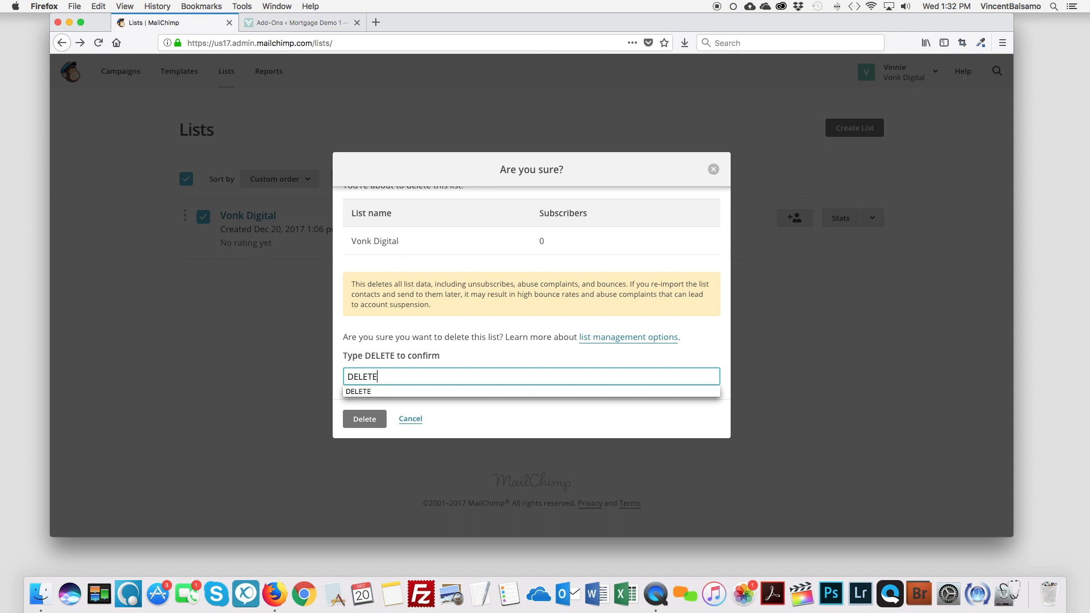
{"action": "left_click", "coordinate": [375, 422]}
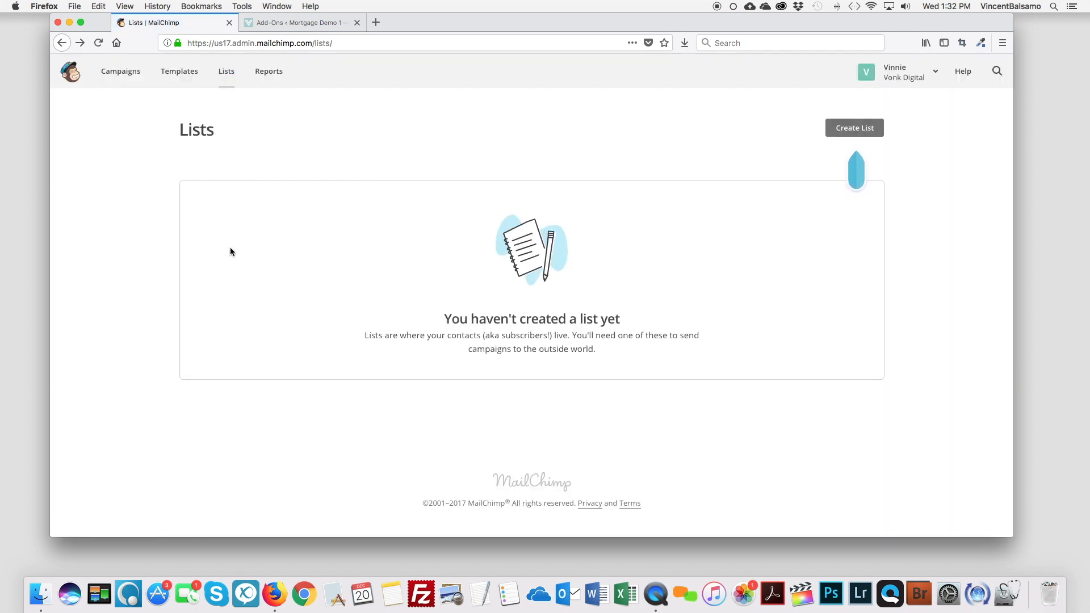
Step: Start a new MailChimp list named 'Website Leads'
{"action": "left_click", "coordinate": [862, 130]}
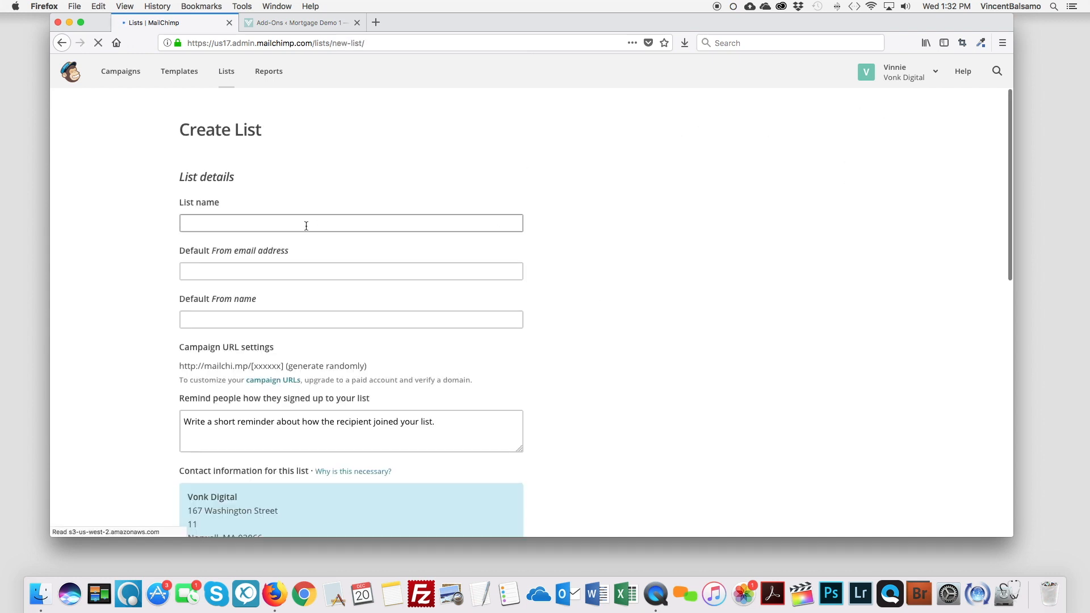
{"action": "left_click", "coordinate": [257, 228]}
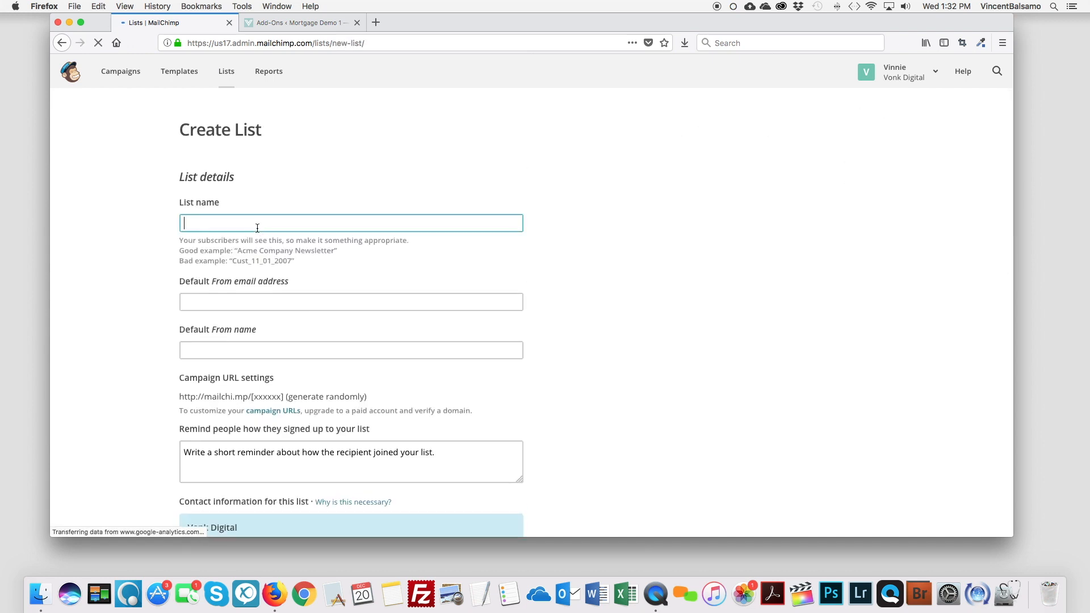
{"action": "type", "text": "Website Leads"}
Step: Fill in the list's default sender e-mail address and default from name
{"action": "left_click", "coordinate": [225, 302]}
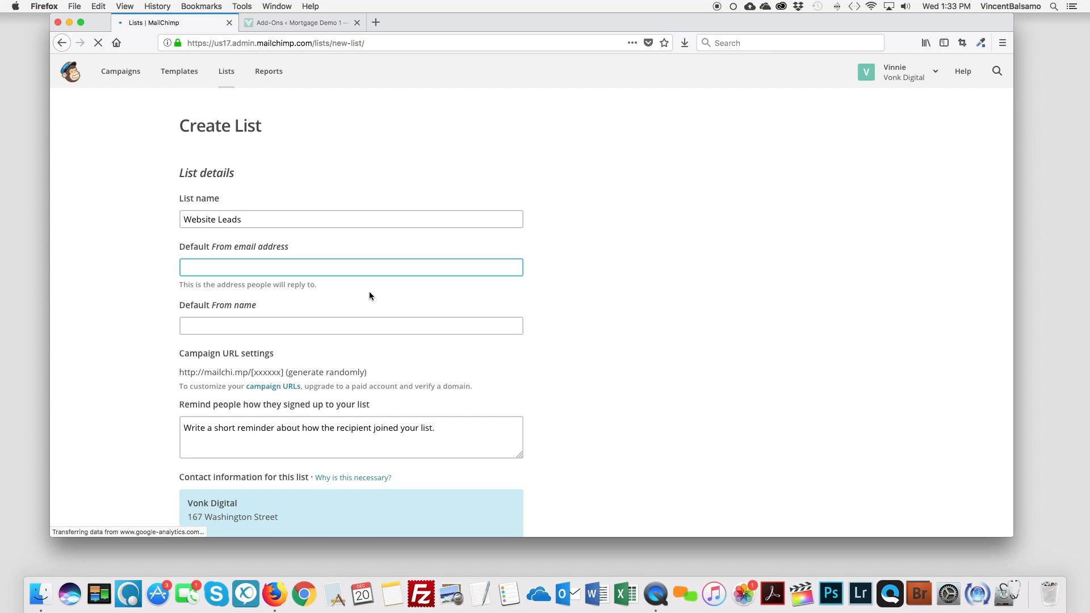
{"action": "key", "text": "Tab"}
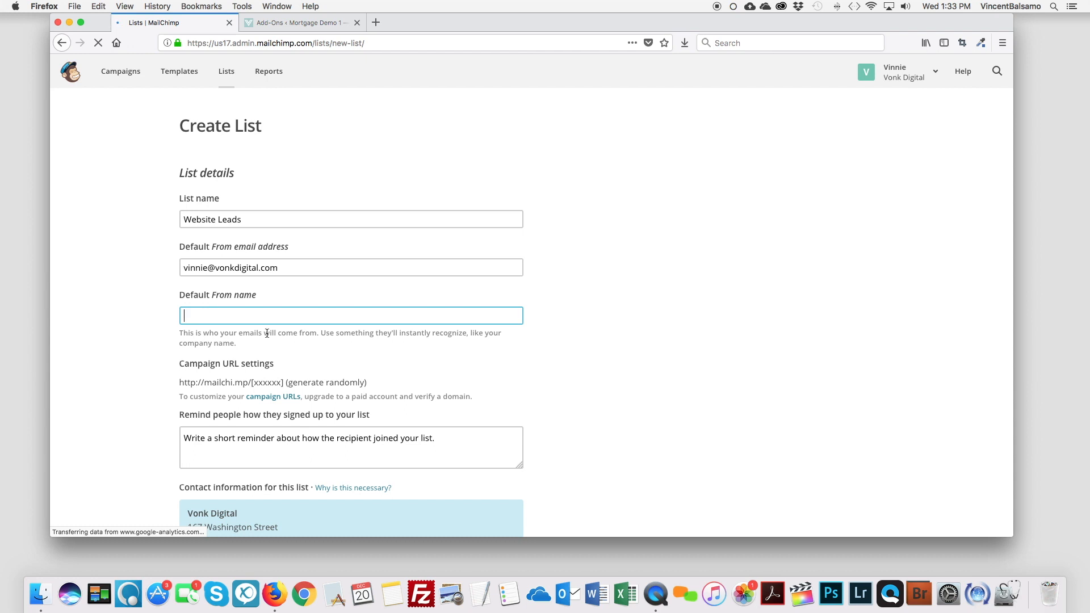
{"action": "scroll", "coordinate": [323, 328], "scroll_direction": "down", "scroll_amount": 2}
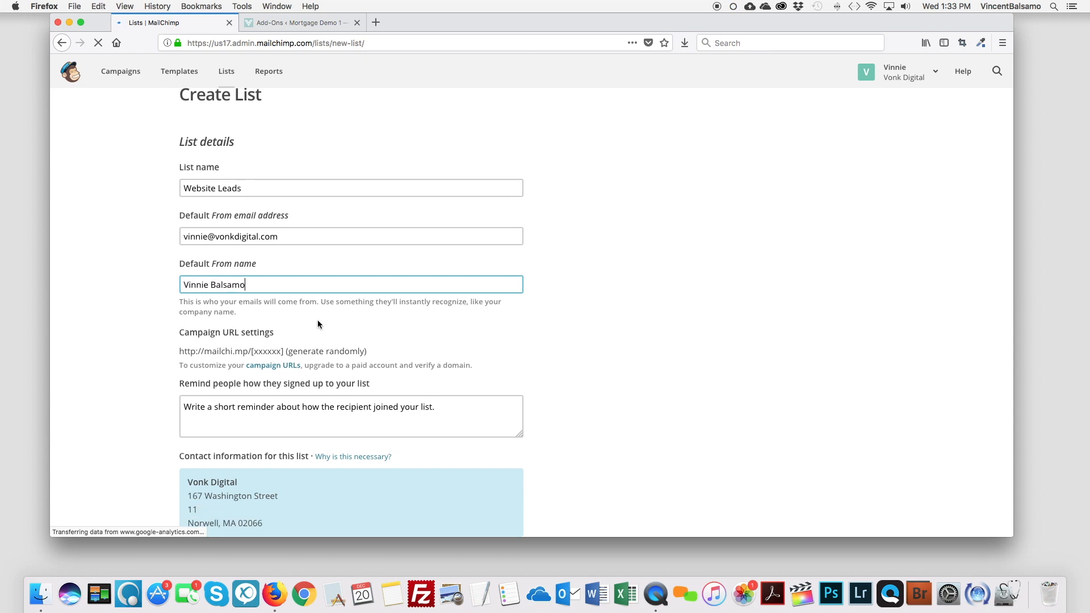
{"action": "scroll", "coordinate": [318, 323], "scroll_direction": "down", "scroll_amount": 3}
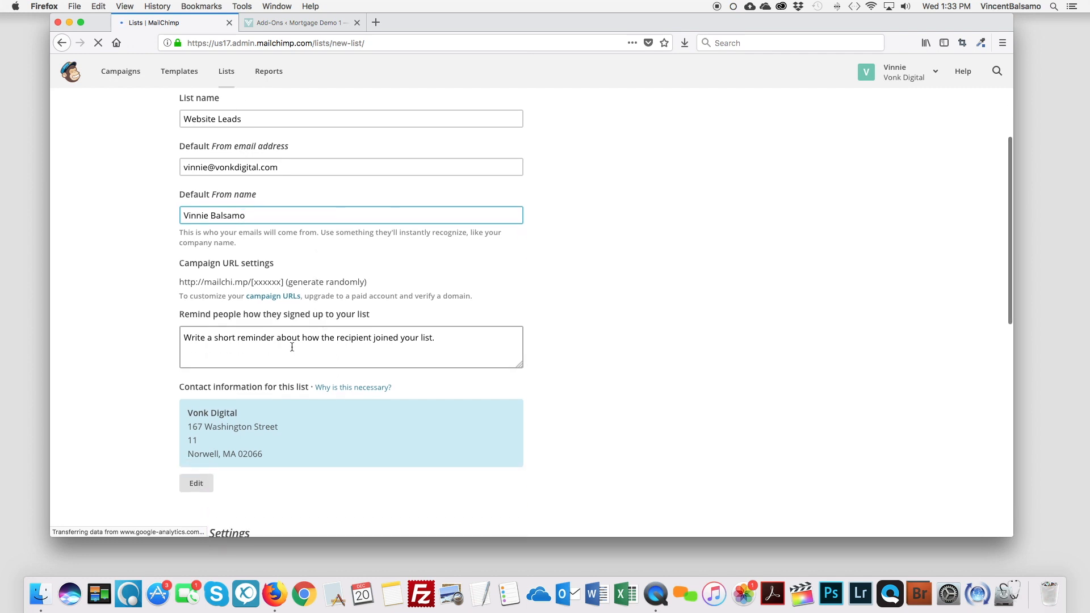
{"action": "scroll", "coordinate": [235, 220], "scroll_direction": "up", "scroll_amount": 1}
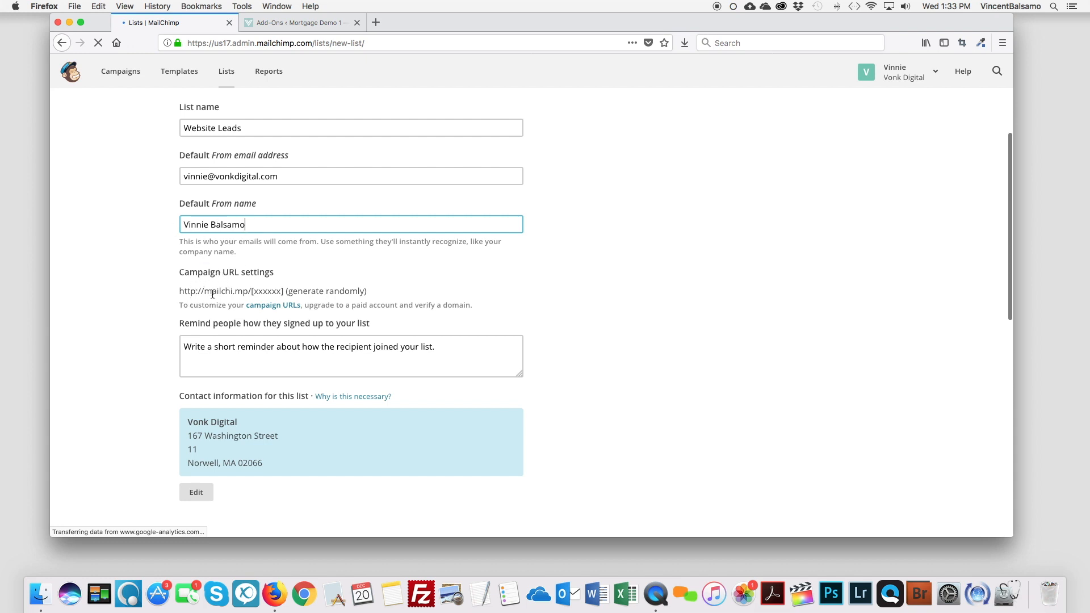
{"action": "scroll", "coordinate": [215, 296], "scroll_direction": "down", "scroll_amount": 3}
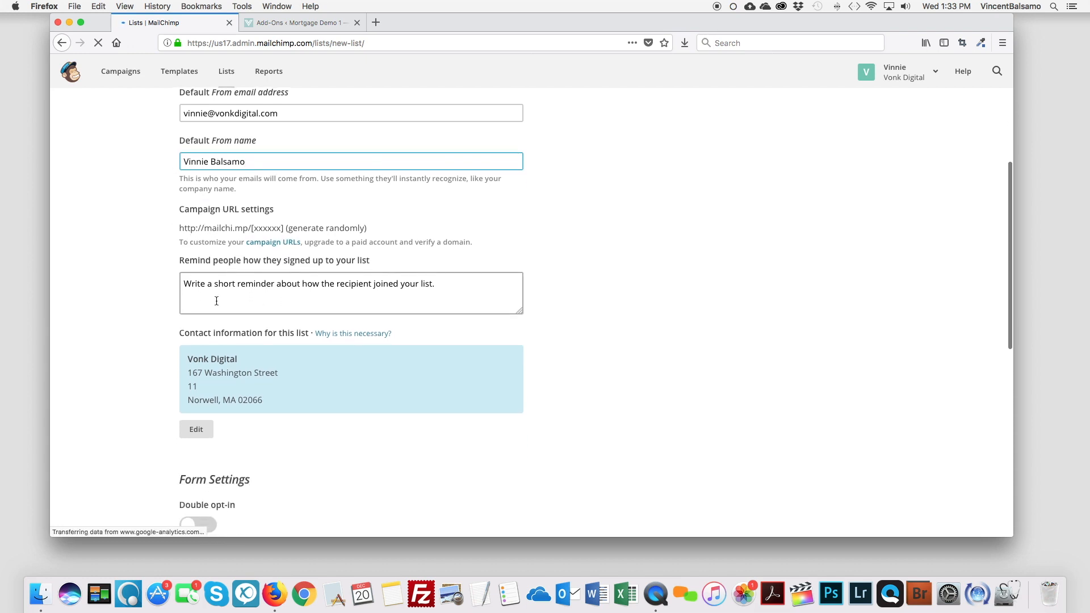
Step: Enter the sign-up reminder 'You opted in on our website.'
{"action": "left_click", "coordinate": [450, 287]}
{"action": "type", "text": "You filled"}
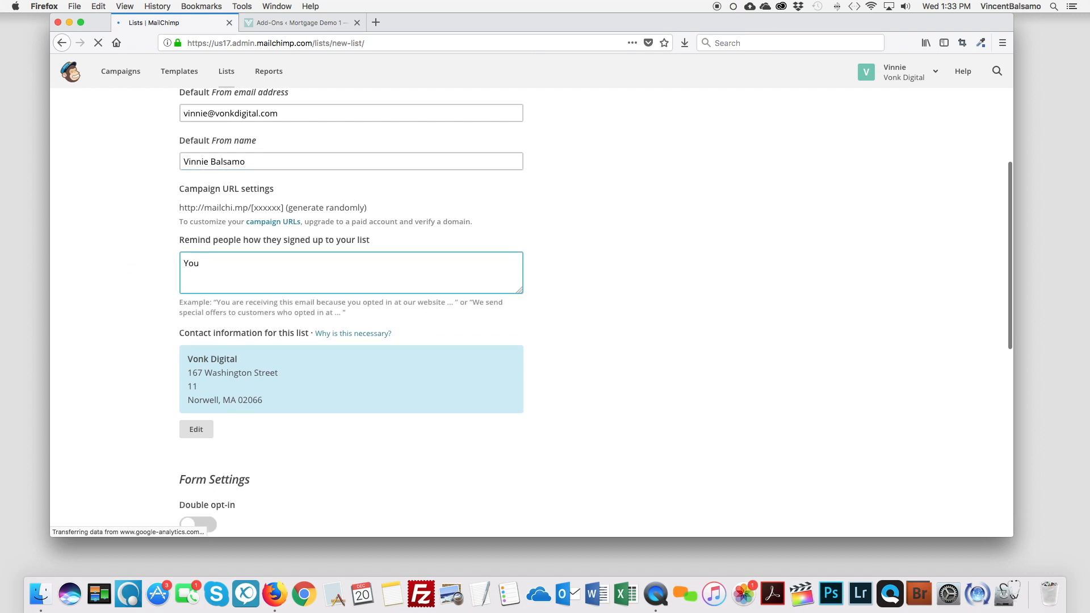
{"action": "key", "text": "BackSpace"}
{"action": "key", "text": "BackSpace"}
{"action": "key", "text": "BackSpace"}
{"action": "key", "text": "BackSpace"}
{"action": "key", "text": "BackSpace"}
{"action": "key", "text": "BackSpace"}
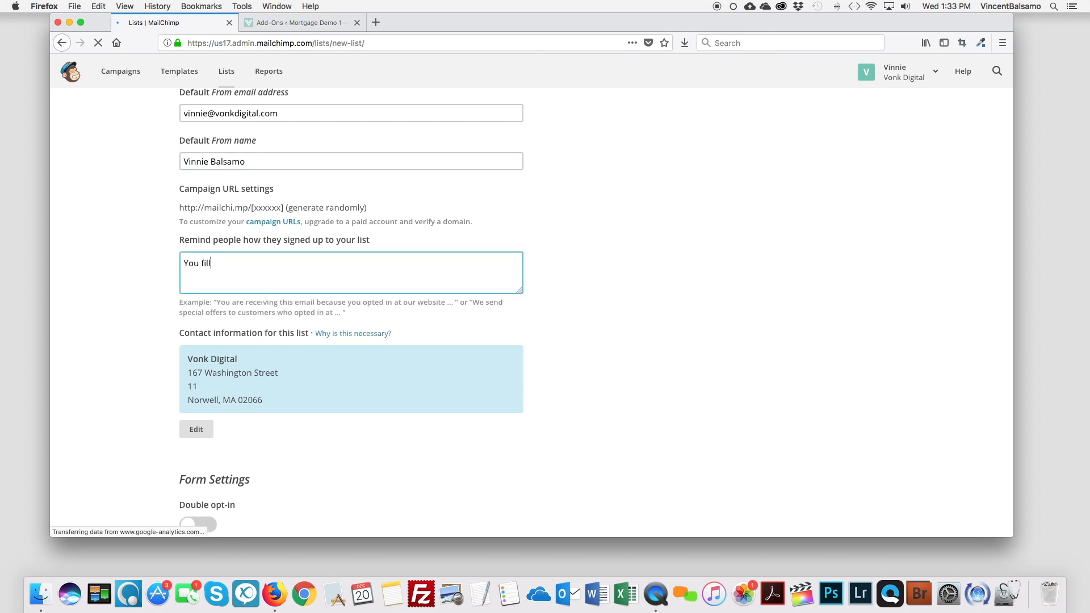
{"action": "type", "text": "opted in on our website."}
Step: Scroll past Form Settings and Notifications and save the Website Leads list
{"action": "scroll", "coordinate": [250, 321], "scroll_direction": "down", "scroll_amount": 3}
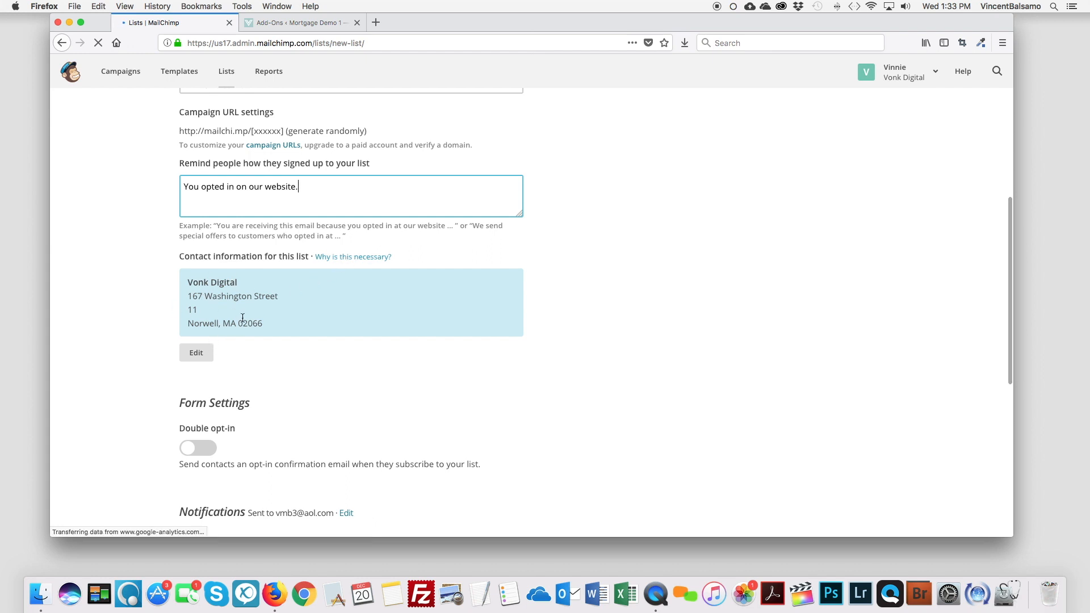
{"action": "scroll", "coordinate": [242, 318], "scroll_direction": "down", "scroll_amount": 5}
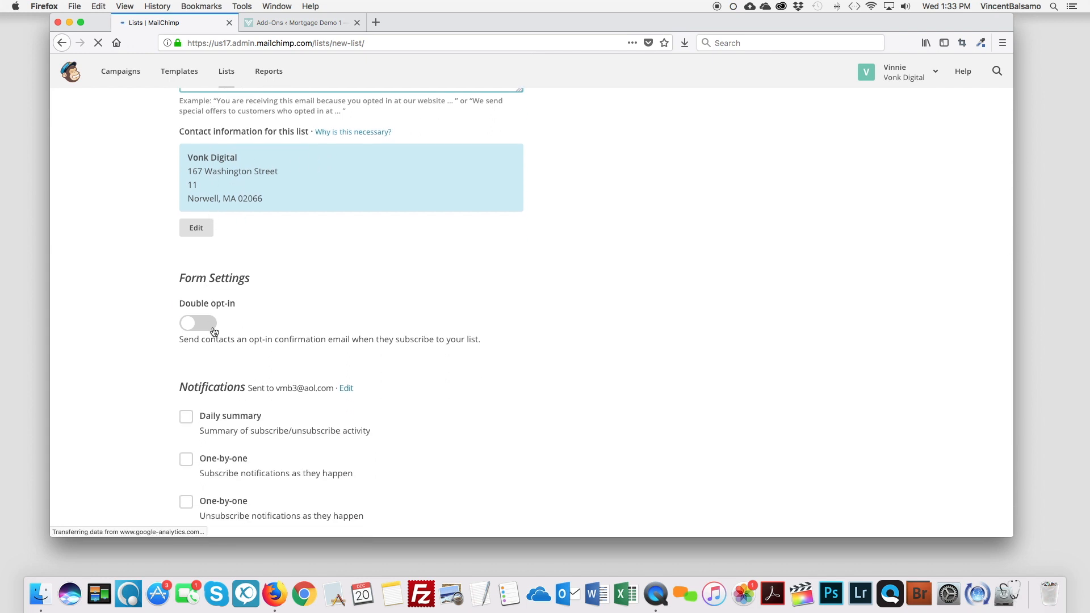
{"action": "scroll", "coordinate": [233, 318], "scroll_direction": "down", "scroll_amount": 3}
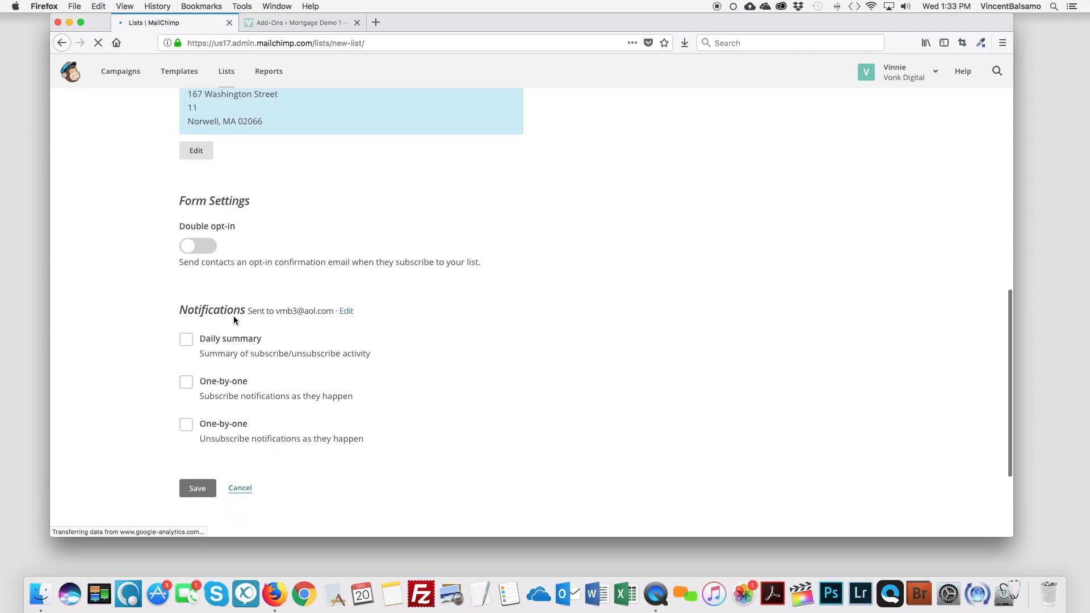
{"action": "scroll", "coordinate": [365, 275], "scroll_direction": "up", "scroll_amount": 1}
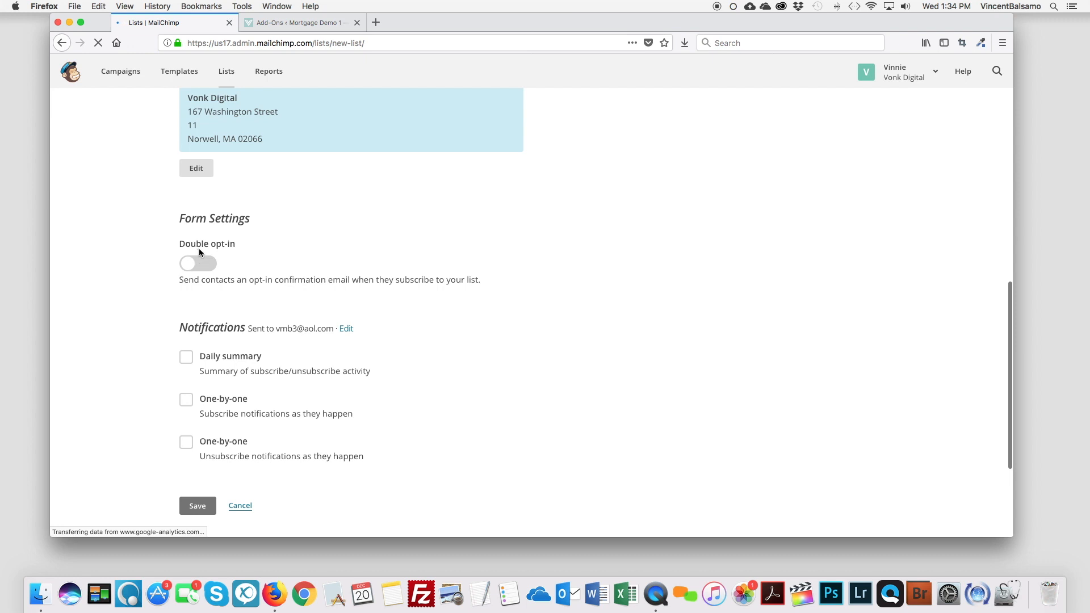
{"action": "scroll", "coordinate": [213, 311], "scroll_direction": "down", "scroll_amount": 2}
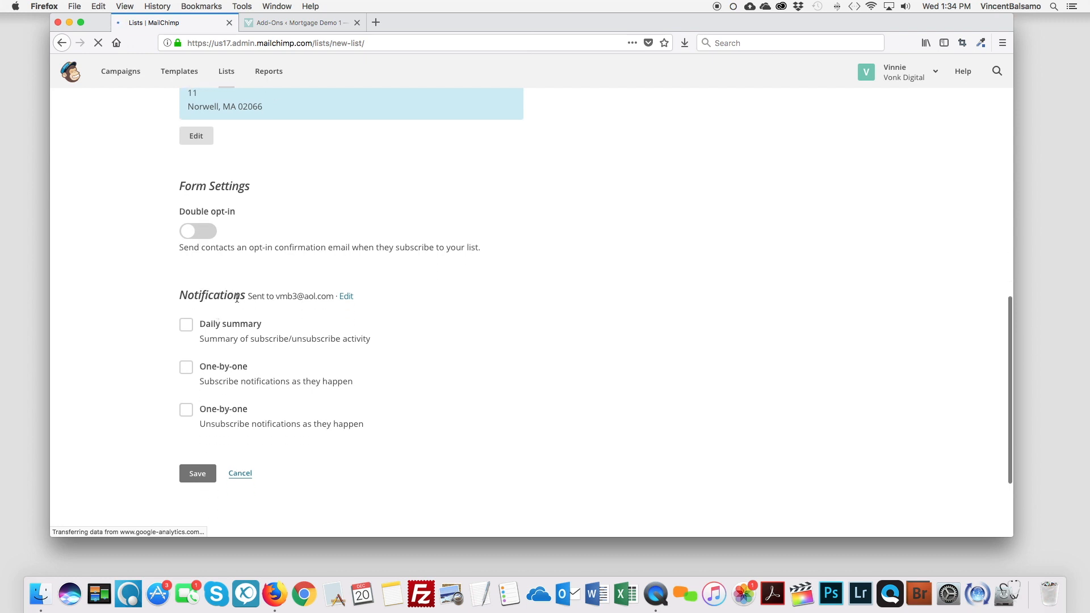
{"action": "scroll", "coordinate": [282, 300], "scroll_direction": "down", "scroll_amount": 1}
{"action": "scroll", "coordinate": [258, 311], "scroll_direction": "down", "scroll_amount": 3}
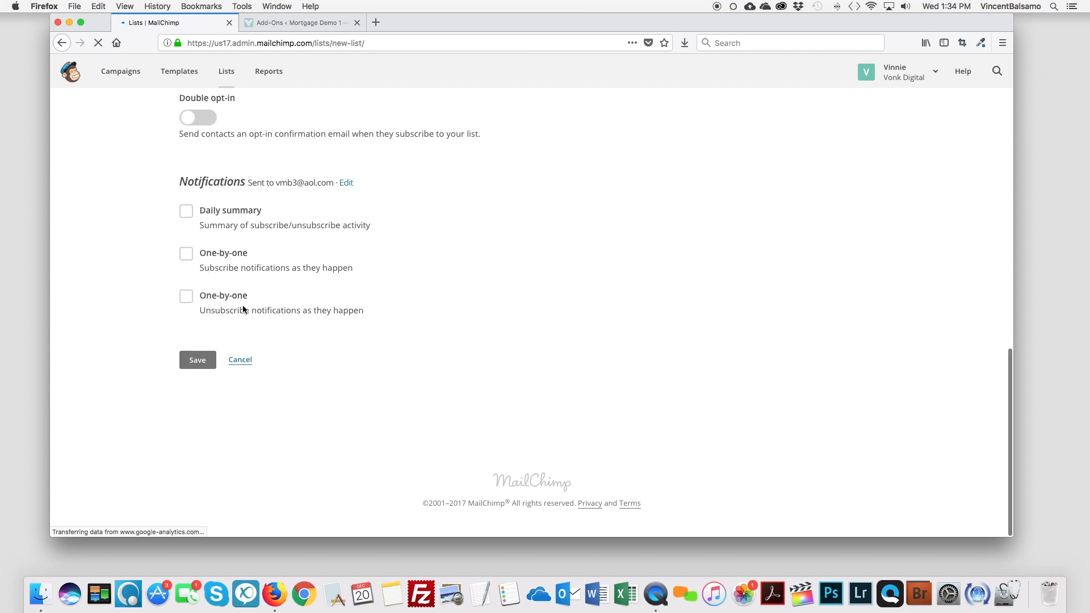
{"action": "left_click", "coordinate": [208, 366]}
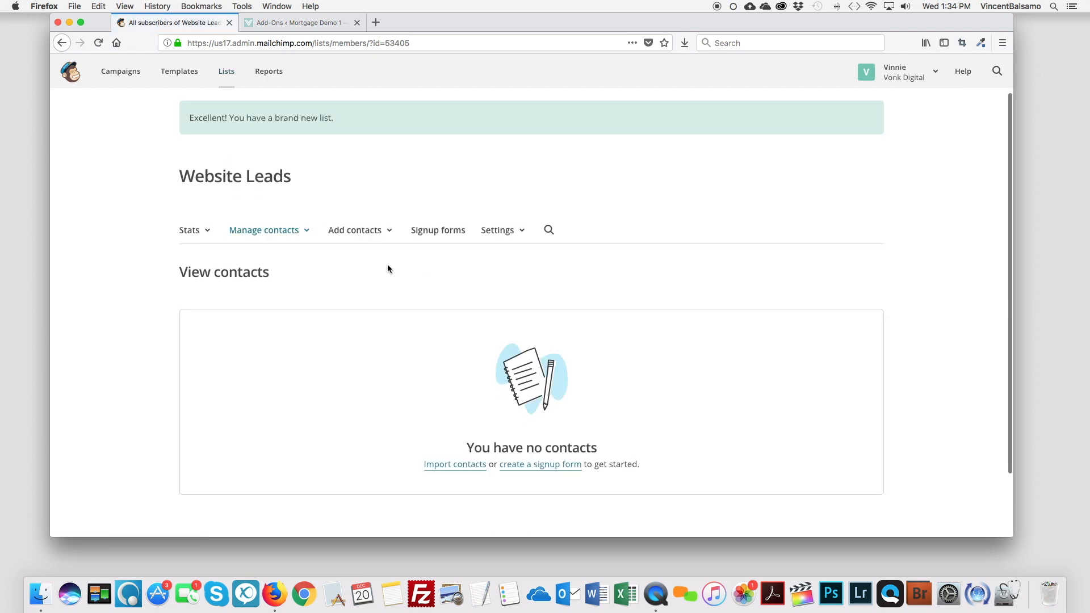
Step: Check the empty Website Leads contacts page, then return to the Gravity Forms Add-Ons tab
{"action": "scroll", "coordinate": [388, 265], "scroll_direction": "down", "scroll_amount": 3}
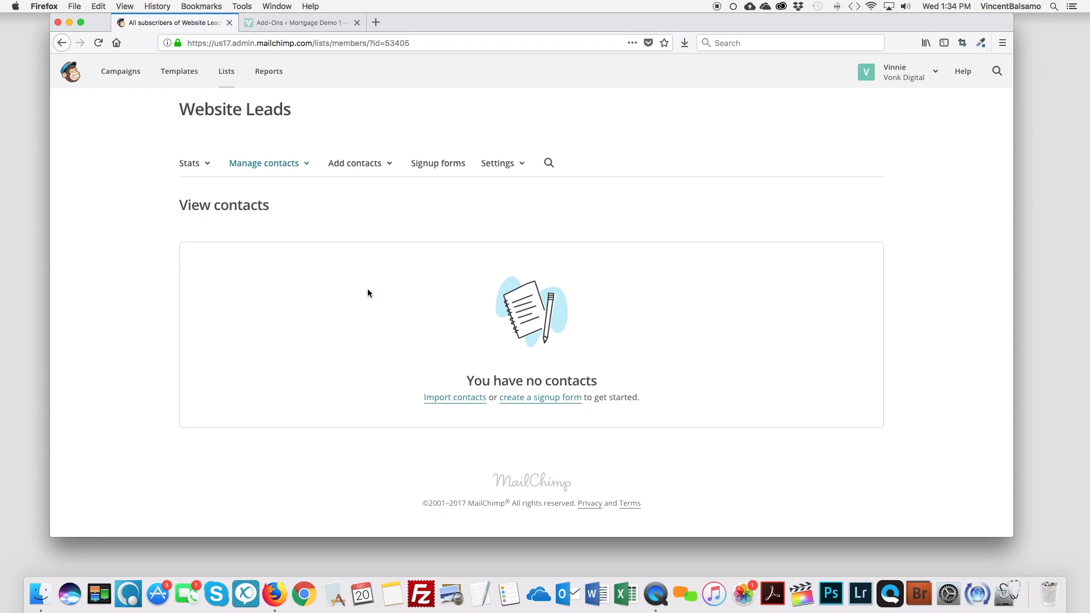
{"action": "left_click", "coordinate": [291, 22]}
Step: Open Forms > Forms in the WordPress admin to list the six active forms
{"action": "scroll", "coordinate": [169, 184], "scroll_direction": "up", "scroll_amount": 15}
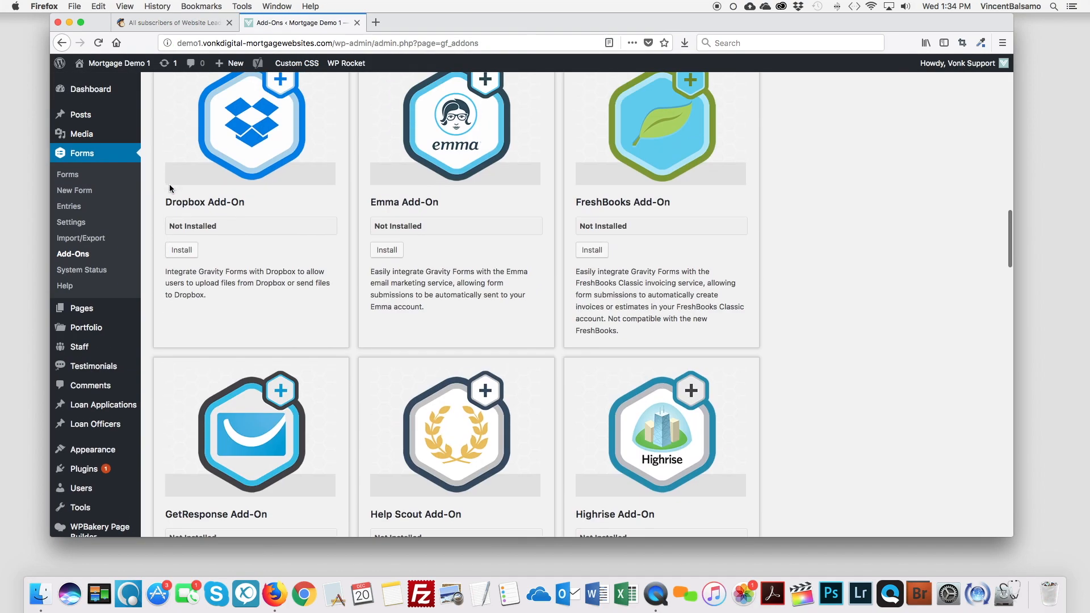
{"action": "scroll", "coordinate": [222, 193], "scroll_direction": "up", "scroll_amount": 10}
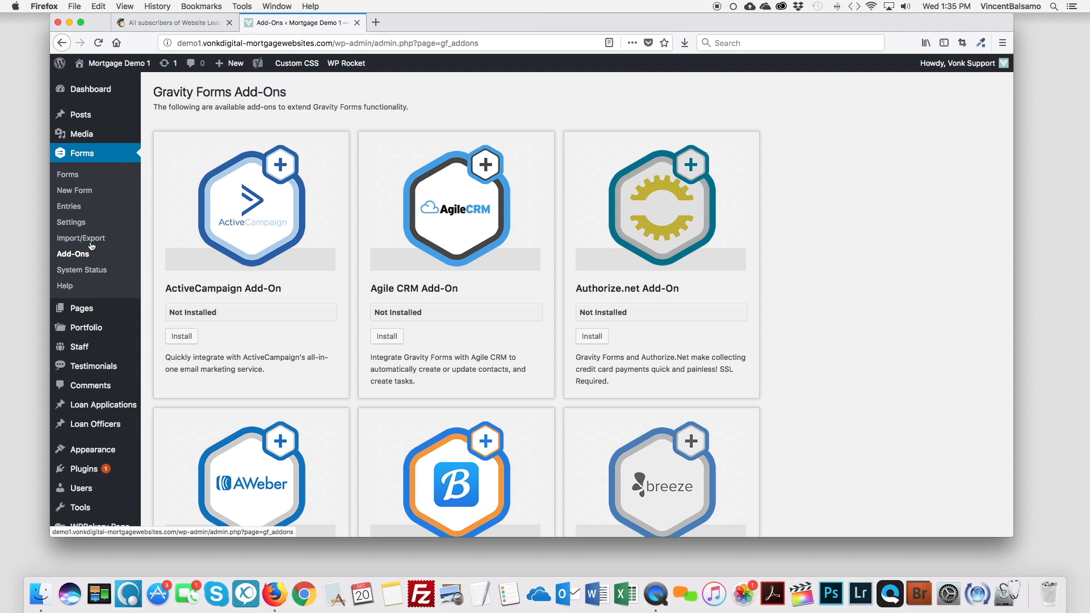
{"action": "left_click", "coordinate": [81, 158]}
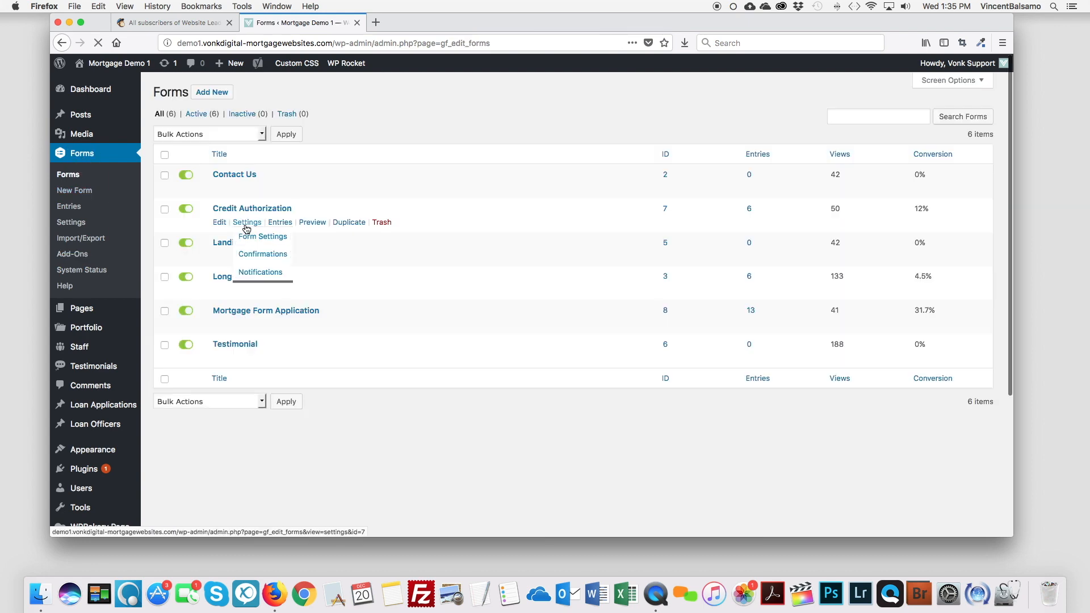
{"action": "mouse_move", "coordinate": [251, 190]}
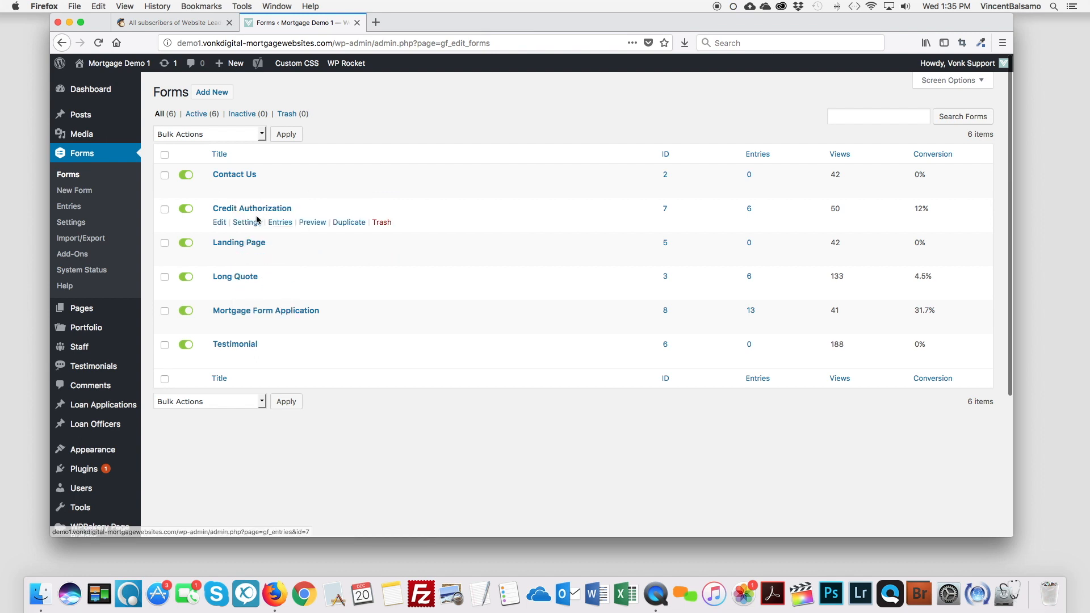
{"action": "mouse_move", "coordinate": [250, 228]}
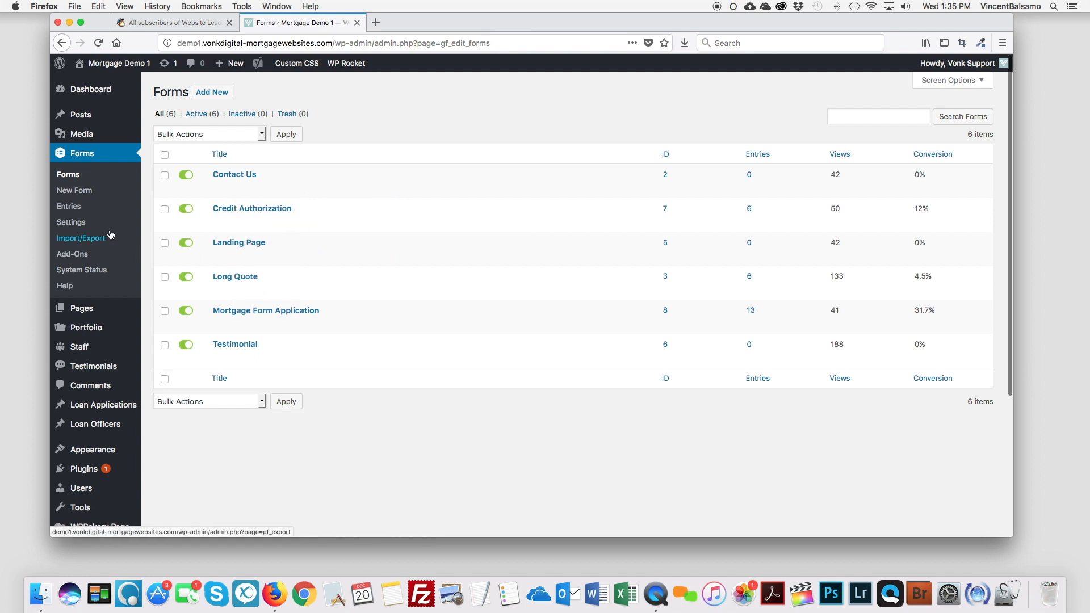
Step: Install the MailChimp Add-On 4.2 from Forms > Add-Ons and activate the plugin
{"action": "left_click", "coordinate": [78, 259]}
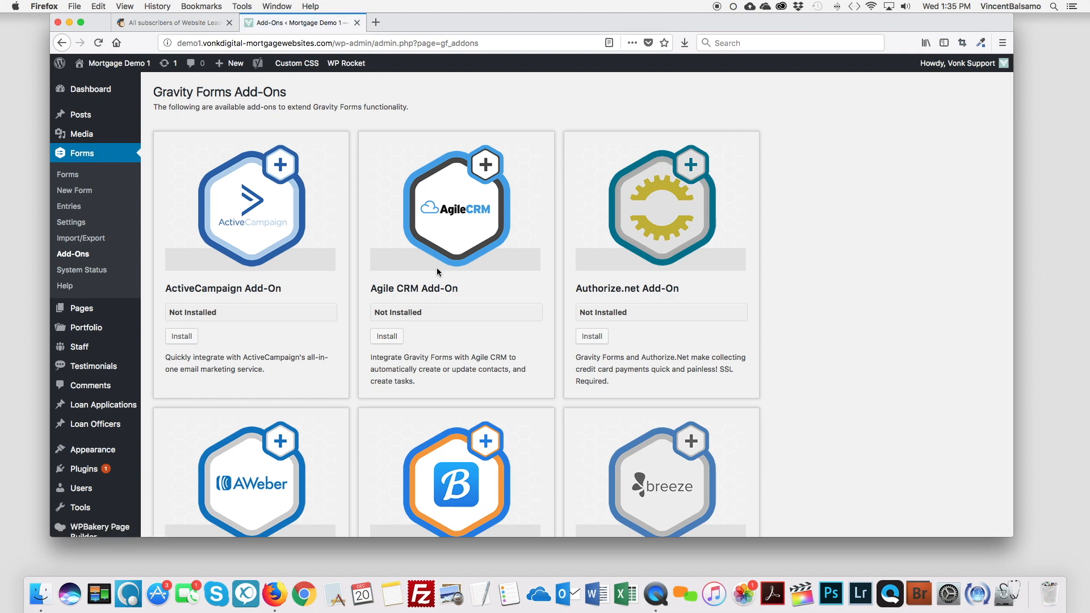
{"action": "scroll", "coordinate": [437, 272], "scroll_direction": "down", "scroll_amount": 3}
{"action": "scroll", "coordinate": [438, 274], "scroll_direction": "down", "scroll_amount": 8}
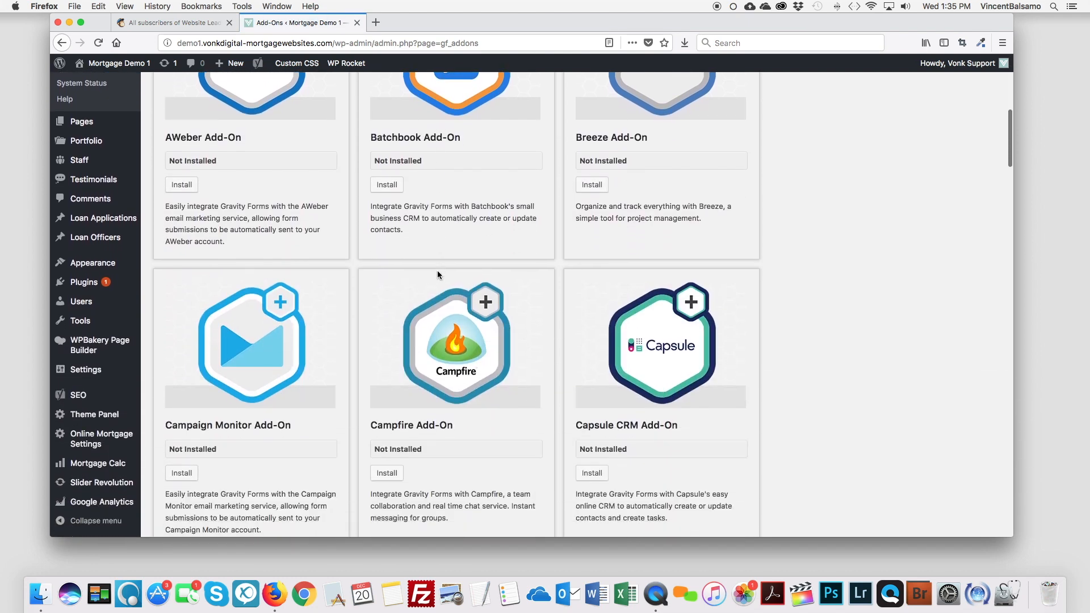
{"action": "scroll", "coordinate": [437, 272], "scroll_direction": "down", "scroll_amount": 8}
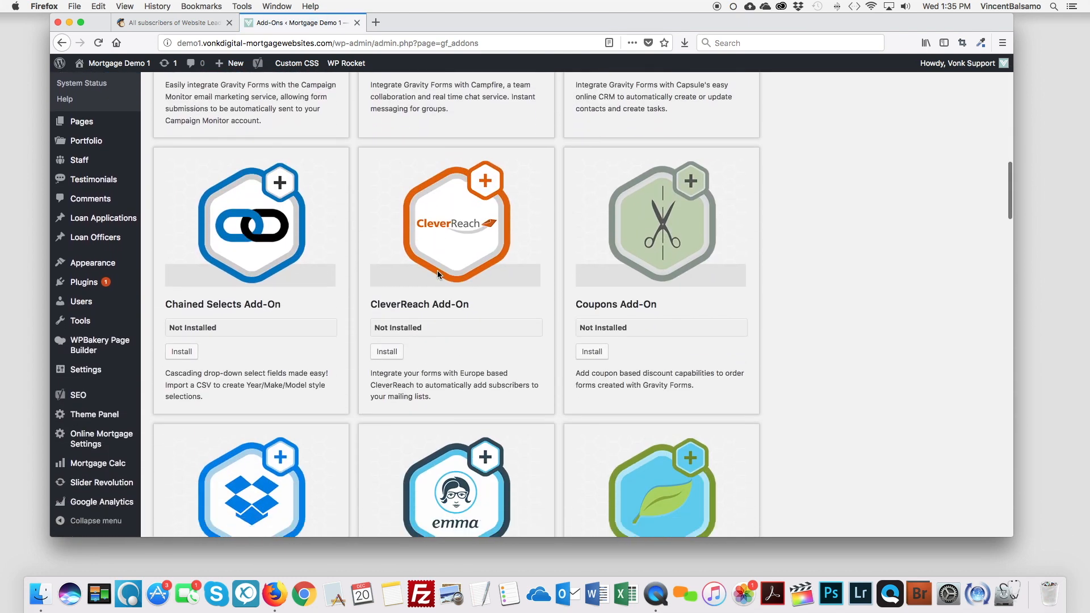
{"action": "scroll", "coordinate": [438, 274], "scroll_direction": "down", "scroll_amount": 7}
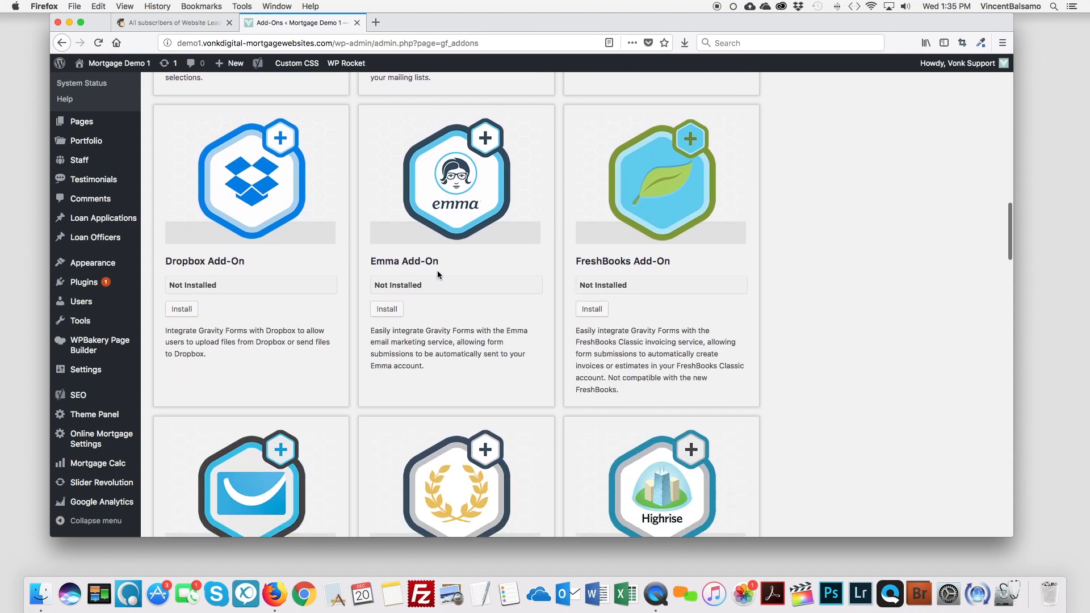
{"action": "scroll", "coordinate": [438, 275], "scroll_direction": "down", "scroll_amount": 8}
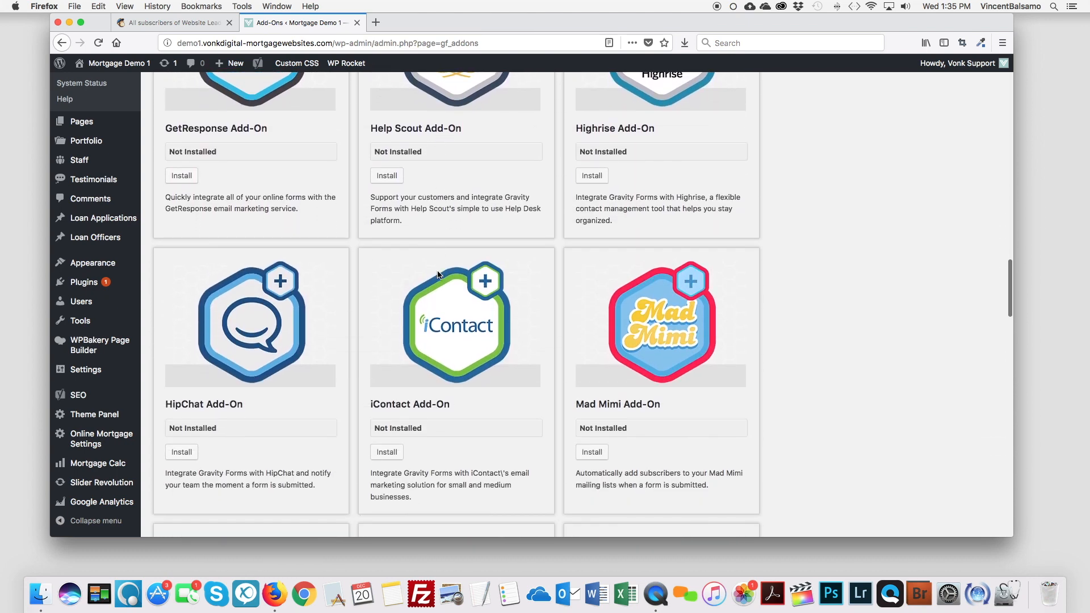
{"action": "scroll", "coordinate": [438, 275], "scroll_direction": "down", "scroll_amount": 2}
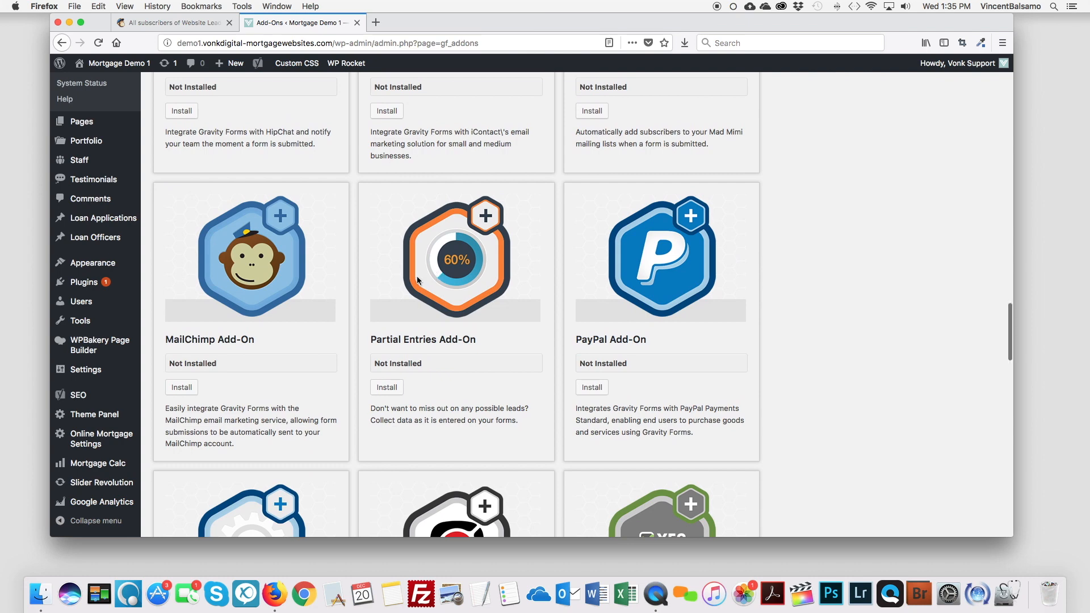
{"action": "left_click", "coordinate": [180, 387]}
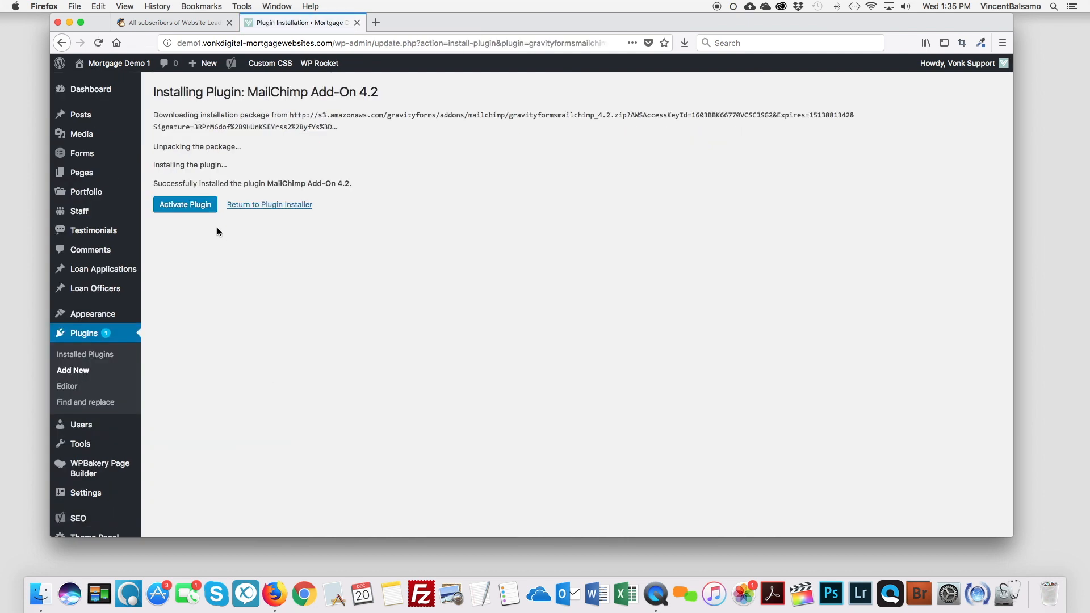
{"action": "left_click", "coordinate": [184, 205]}
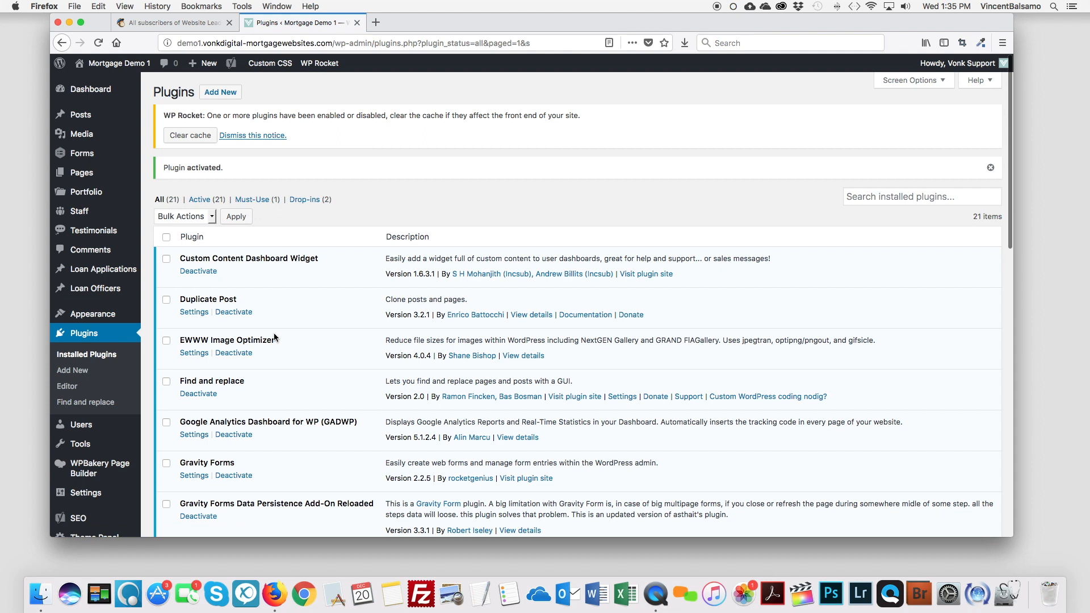
{"action": "scroll", "coordinate": [274, 334], "scroll_direction": "down", "scroll_amount": 1}
{"action": "scroll", "coordinate": [269, 322], "scroll_direction": "up", "scroll_amount": 1}
Step: Open the Long Quote form's MailChimp feeds and follow the MailChimp Settings link
{"action": "mouse_move", "coordinate": [84, 158]}
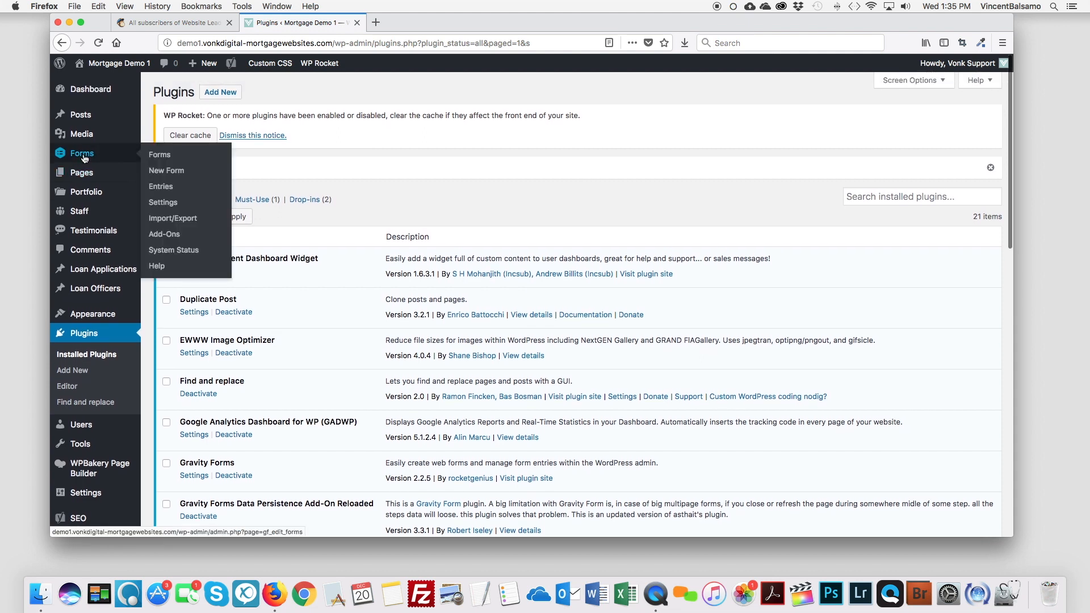
{"action": "left_click", "coordinate": [159, 157]}
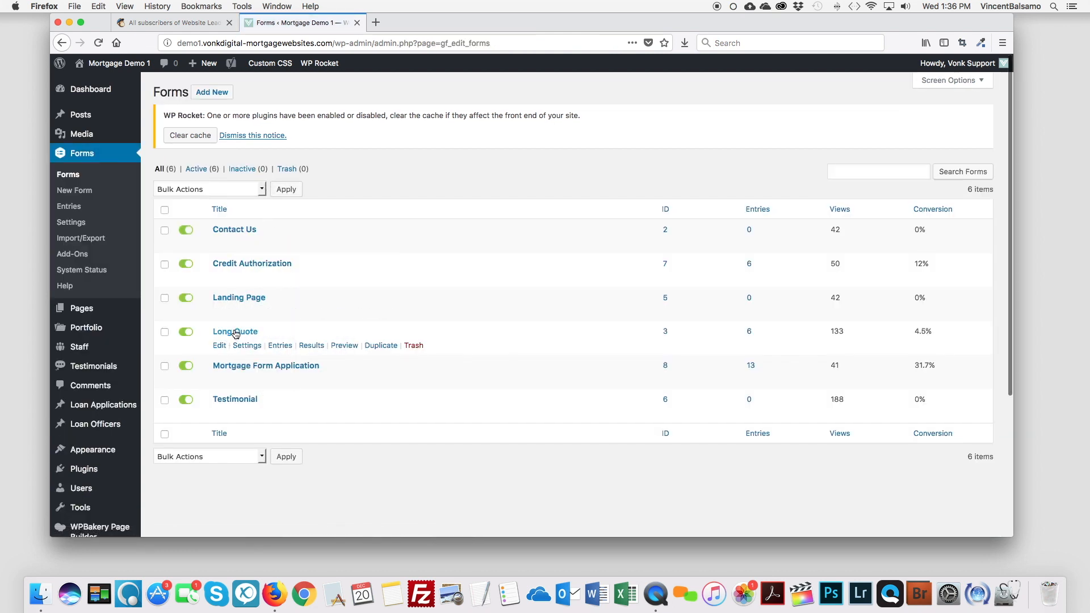
{"action": "mouse_move", "coordinate": [247, 347]}
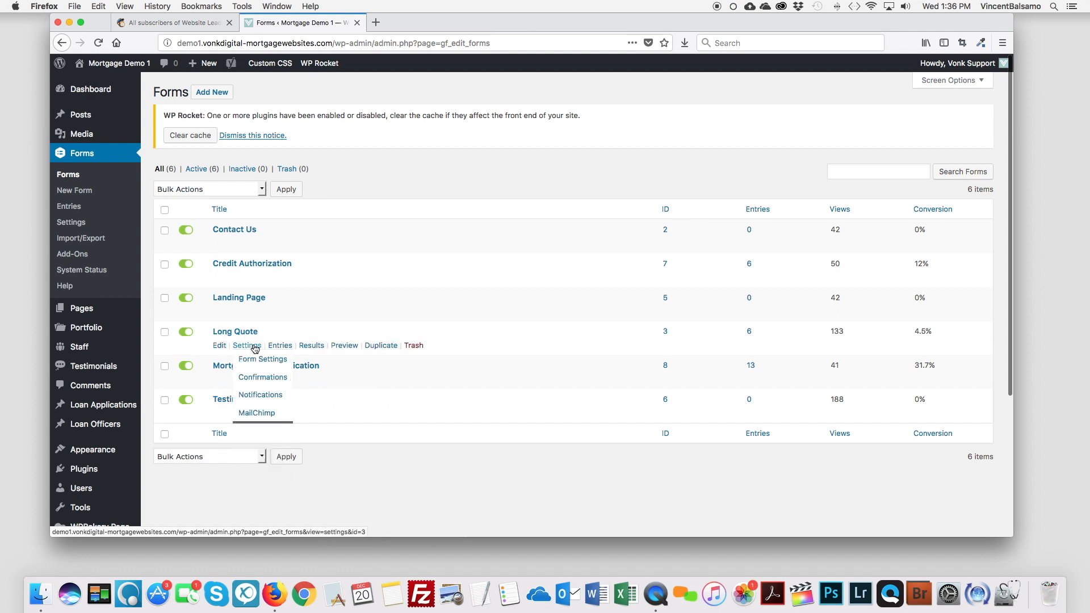
{"action": "left_click", "coordinate": [259, 413]}
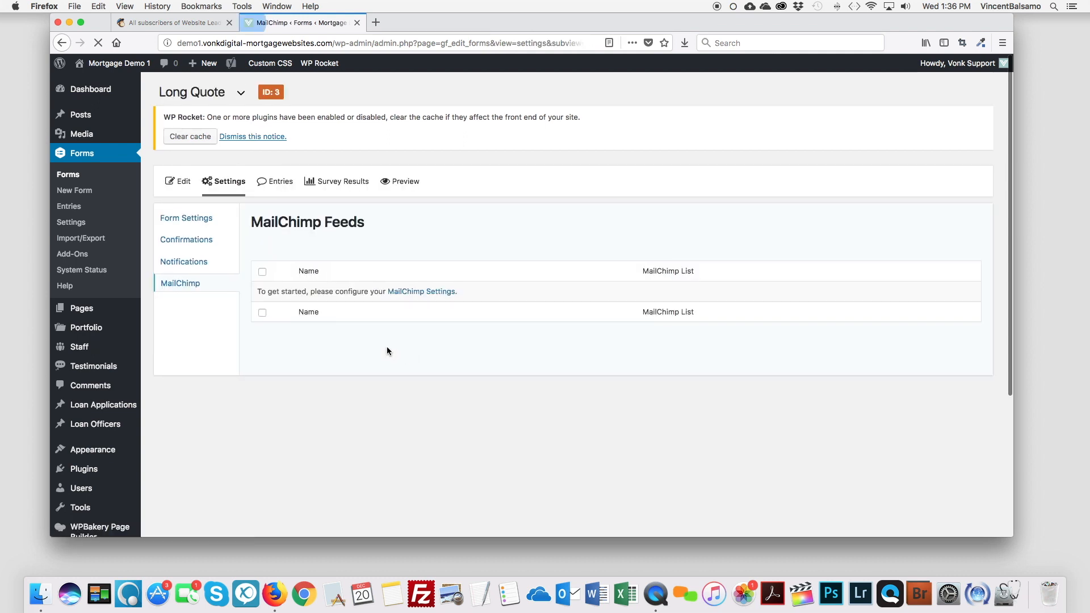
{"action": "left_click", "coordinate": [430, 293]}
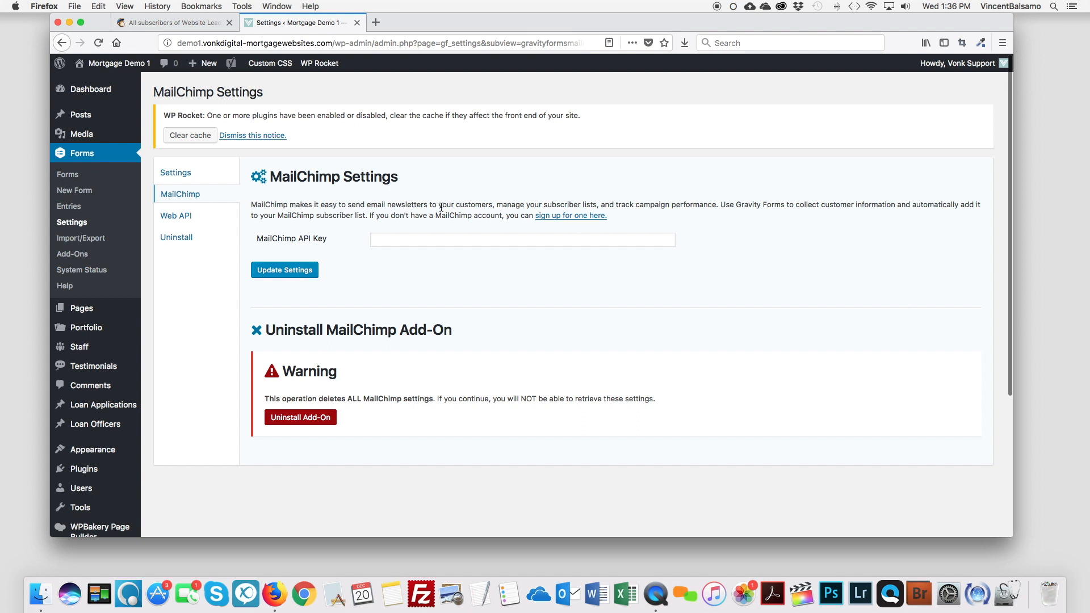
Step: Search Google for 'mailchimp API KEy' and open MailChimp's About API Keys article
{"action": "left_click", "coordinate": [377, 23]}
{"action": "type", "text": "mailchimp"}
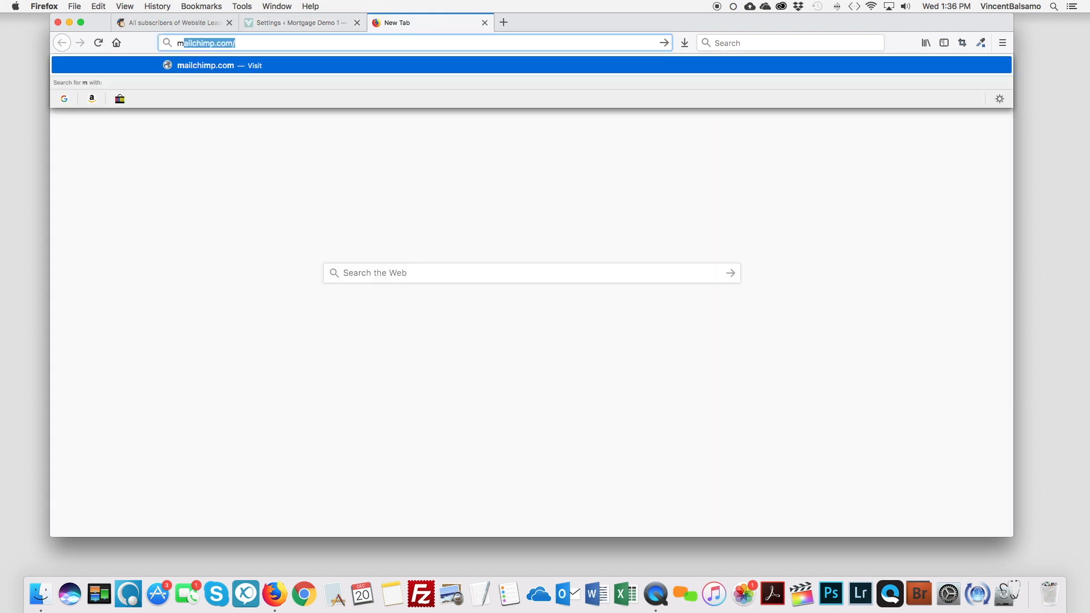
{"action": "type", "text": " API KEy"}
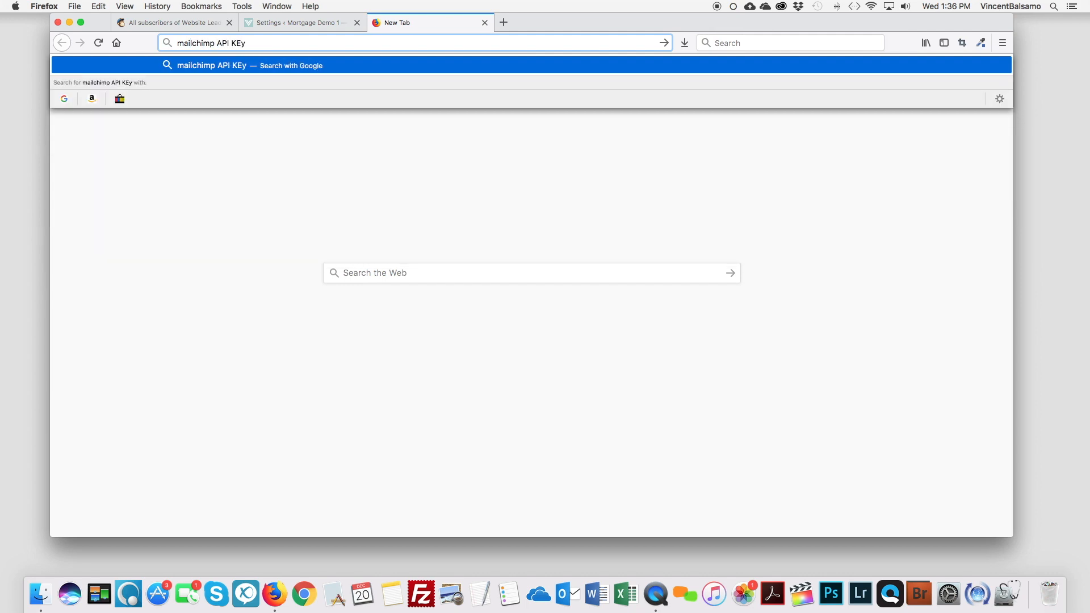
{"action": "key", "text": "Return"}
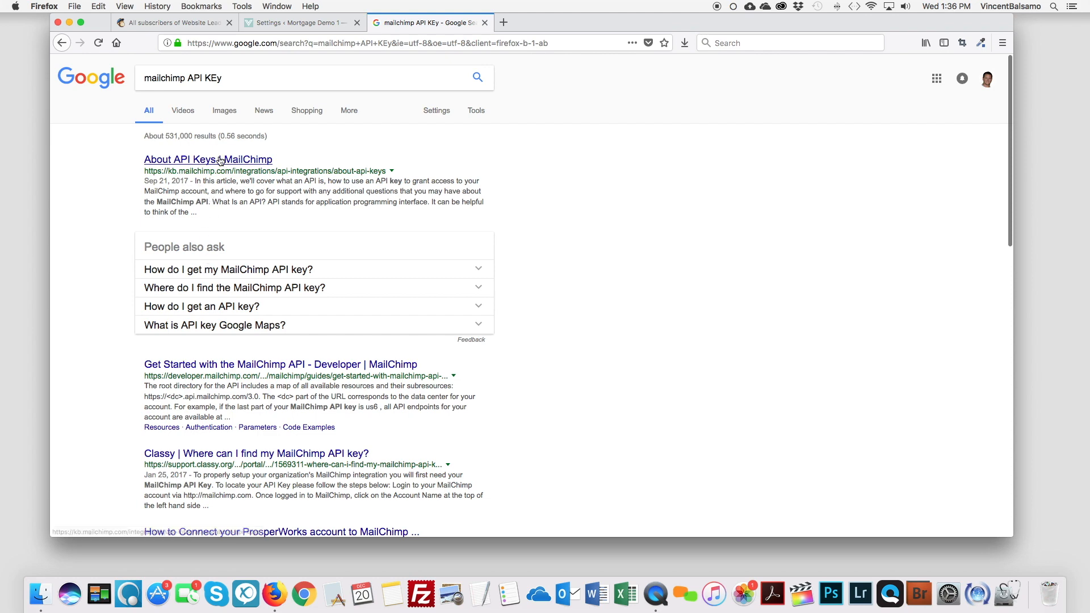
{"action": "left_click", "coordinate": [238, 160]}
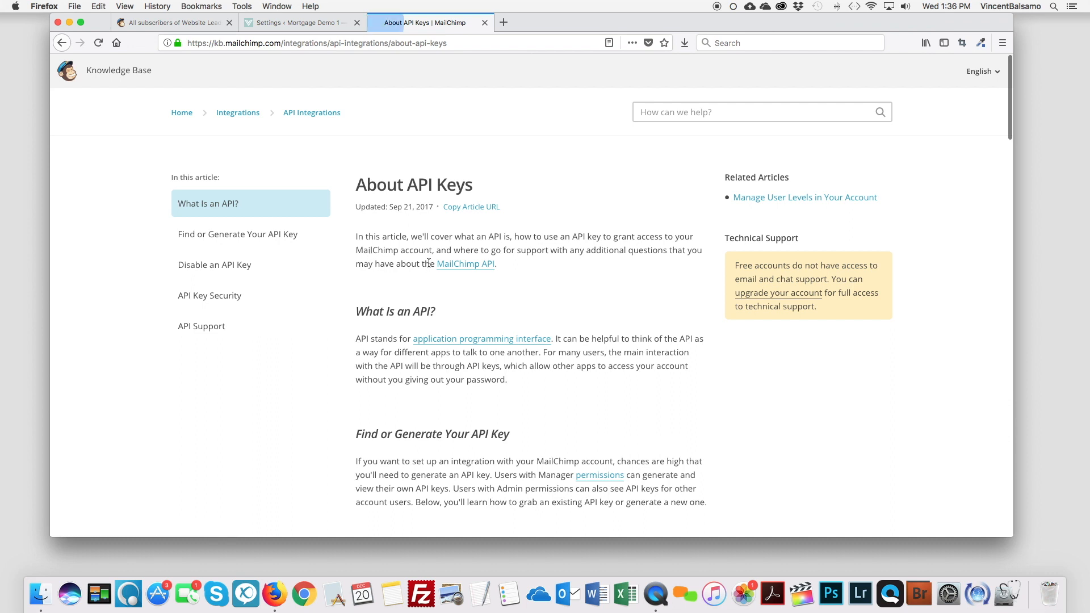
{"action": "scroll", "coordinate": [370, 258], "scroll_direction": "down", "scroll_amount": 5}
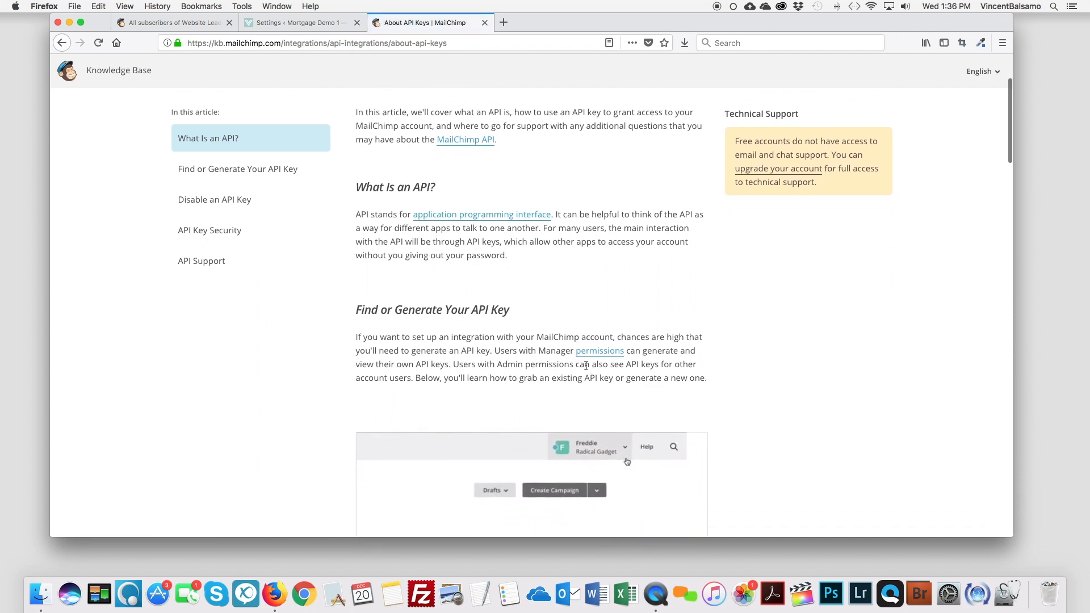
{"action": "scroll", "coordinate": [483, 318], "scroll_direction": "down", "scroll_amount": 5}
{"action": "scroll", "coordinate": [392, 132], "scroll_direction": "down", "scroll_amount": 3}
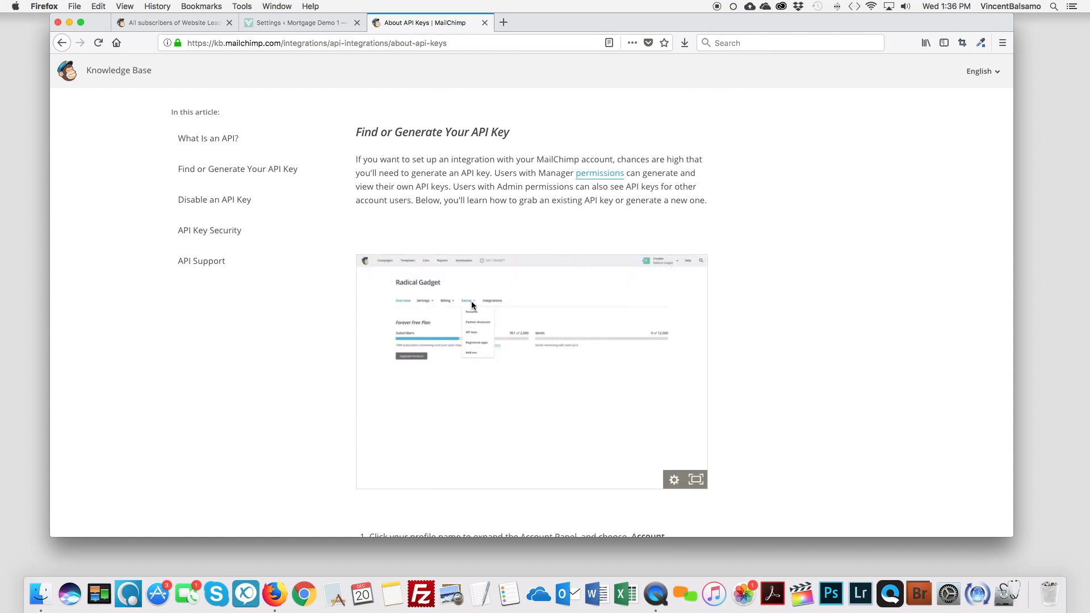
Step: Navigate through the MailChimp account menu to the API keys page
{"action": "left_click", "coordinate": [170, 23]}
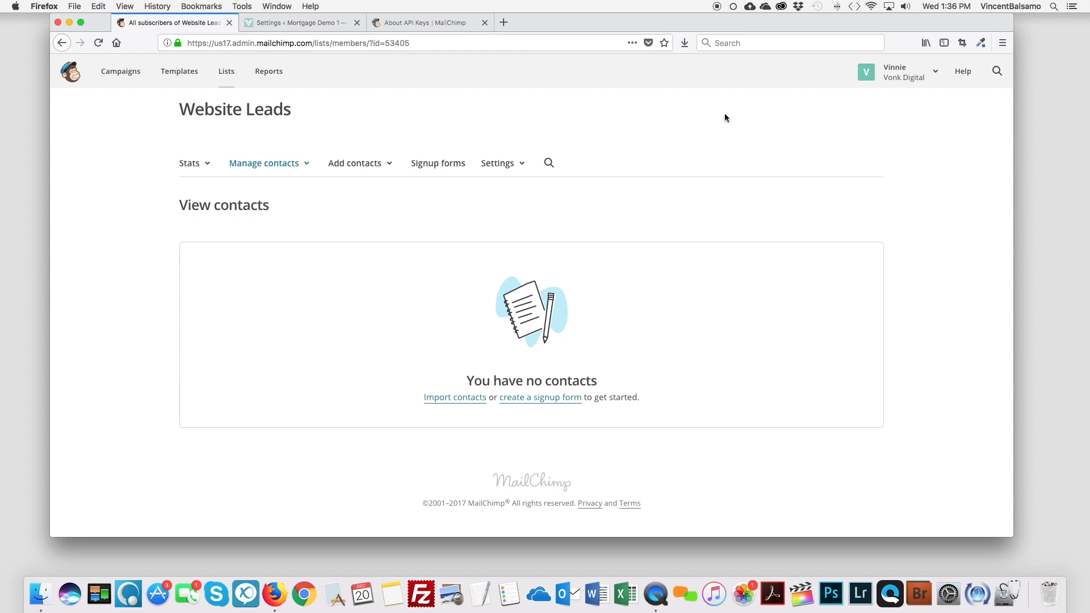
{"action": "left_click", "coordinate": [935, 73]}
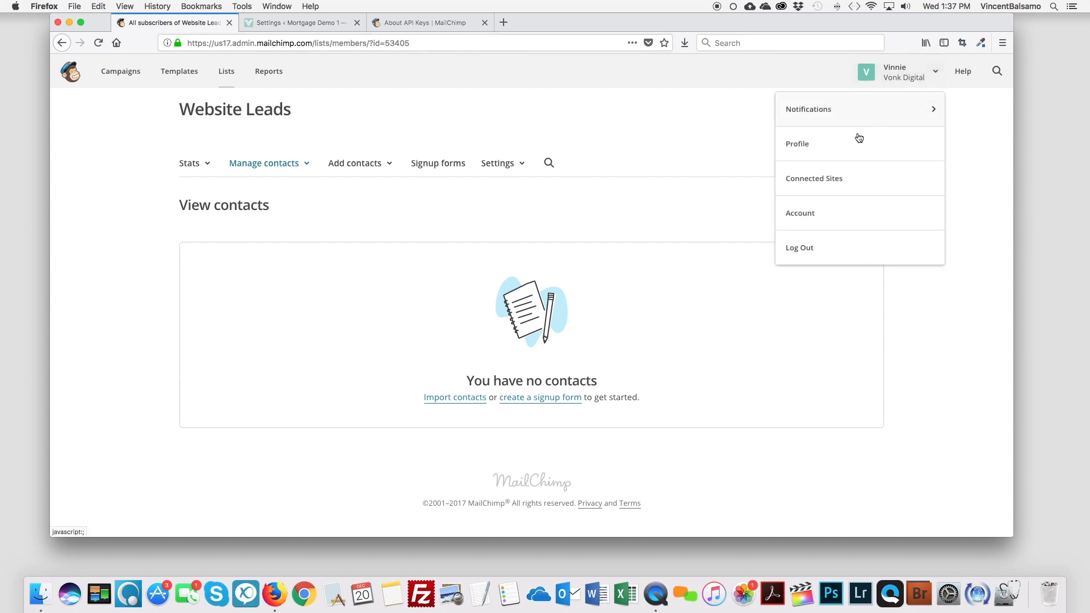
{"action": "left_click", "coordinate": [816, 210]}
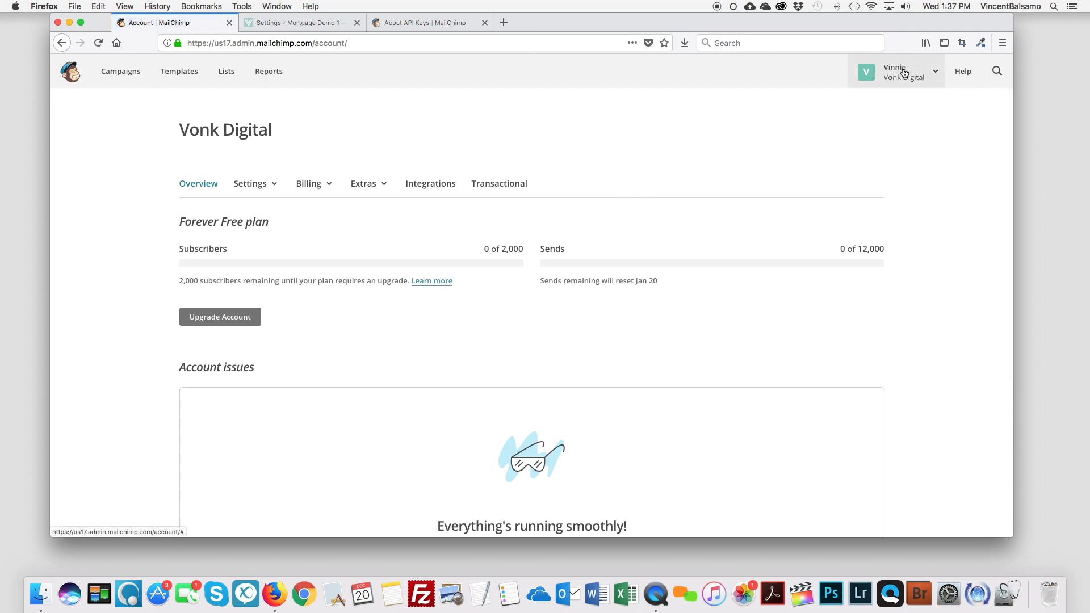
{"action": "left_click", "coordinate": [935, 74]}
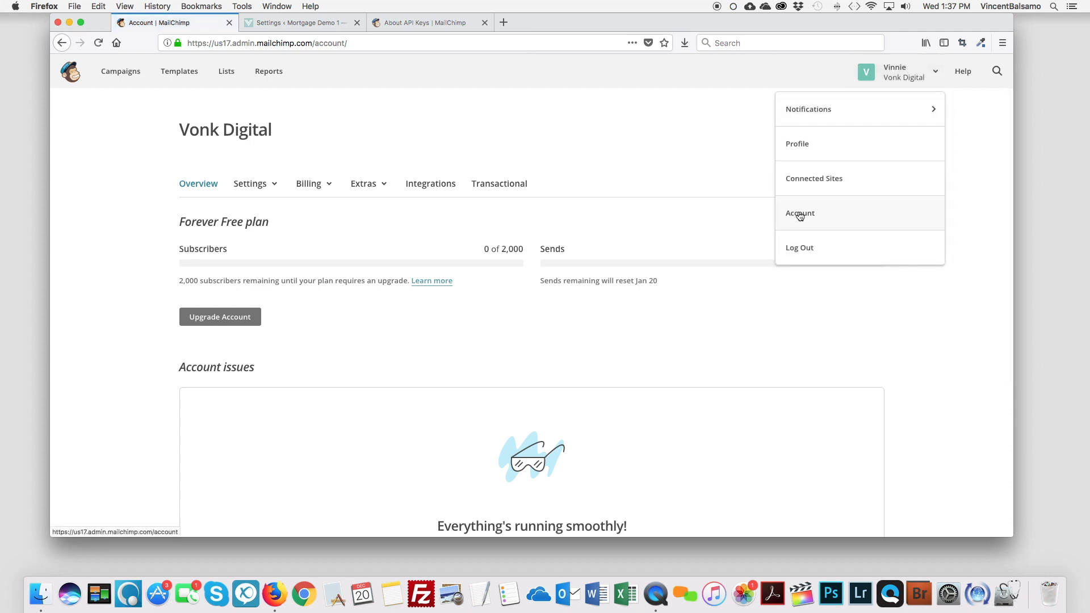
{"action": "left_click", "coordinate": [385, 186]}
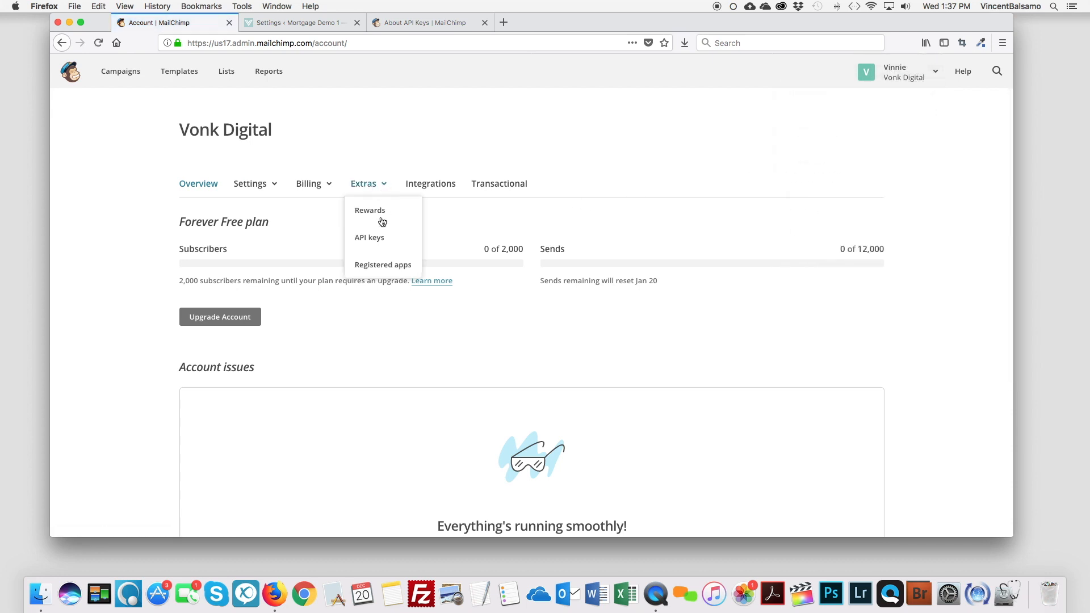
{"action": "left_click", "coordinate": [375, 238]}
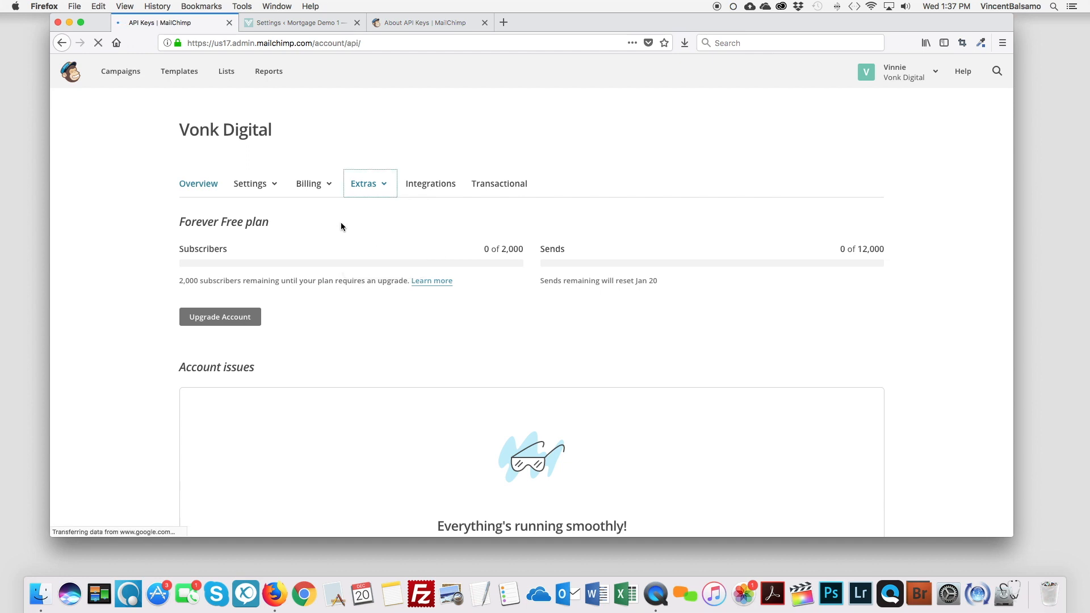
Step: Generate a new API key, select it for copying, and return to the WordPress settings tab
{"action": "scroll", "coordinate": [342, 226], "scroll_direction": "down", "scroll_amount": 1}
{"action": "scroll", "coordinate": [340, 226], "scroll_direction": "down", "scroll_amount": 3}
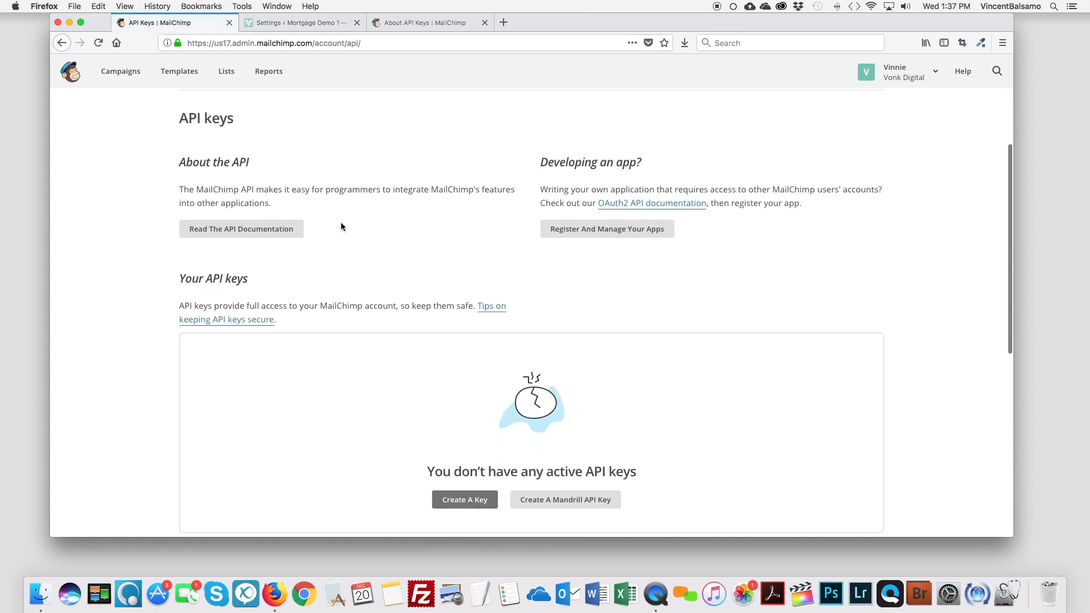
{"action": "scroll", "coordinate": [340, 227], "scroll_direction": "down", "scroll_amount": 5}
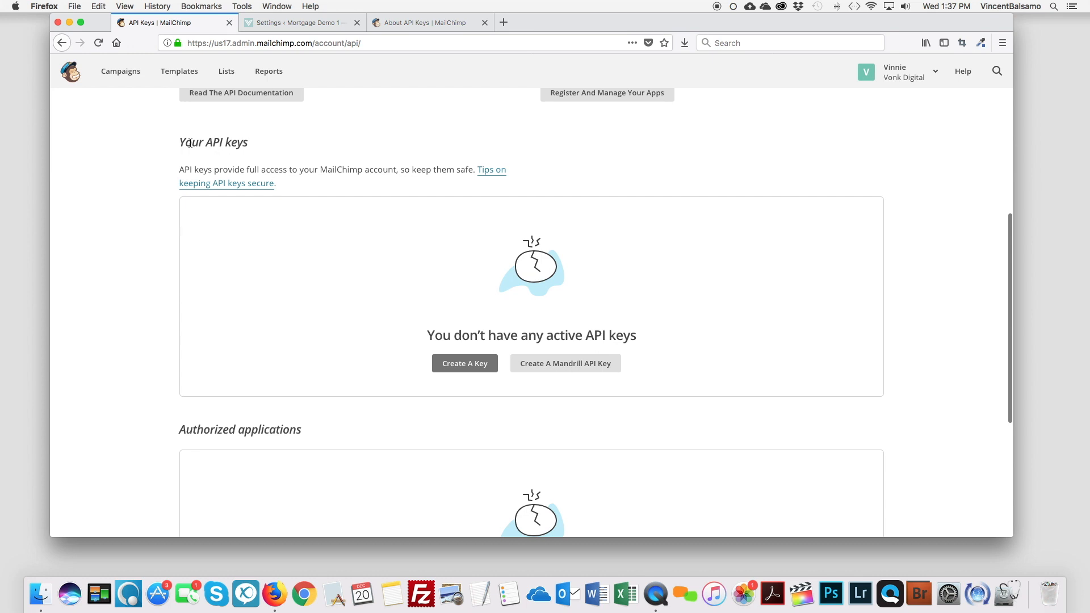
{"action": "left_click", "coordinate": [454, 364]}
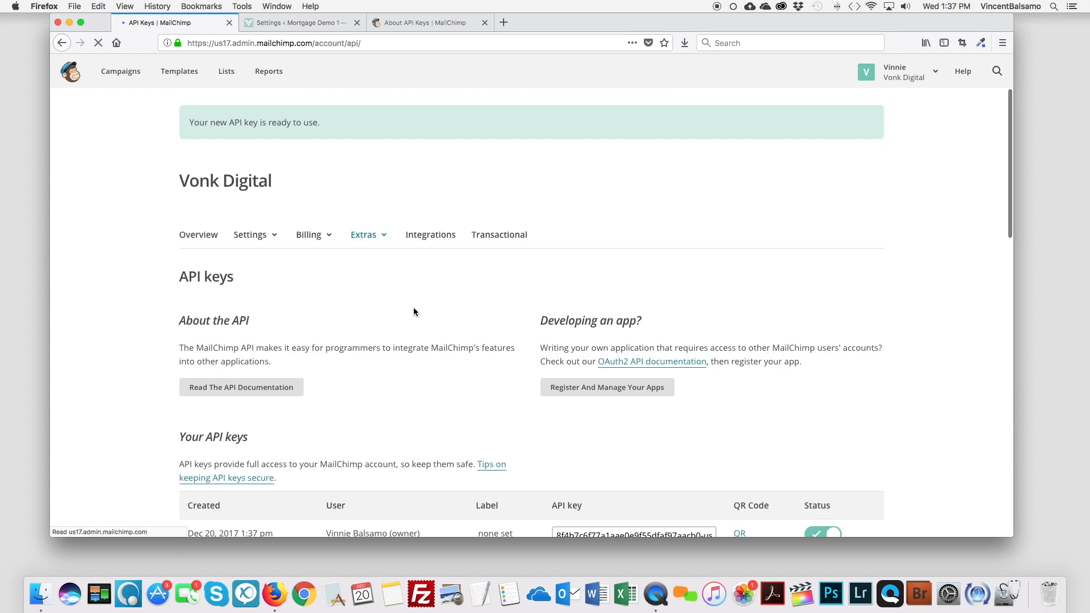
{"action": "scroll", "coordinate": [413, 308], "scroll_direction": "down", "scroll_amount": 5}
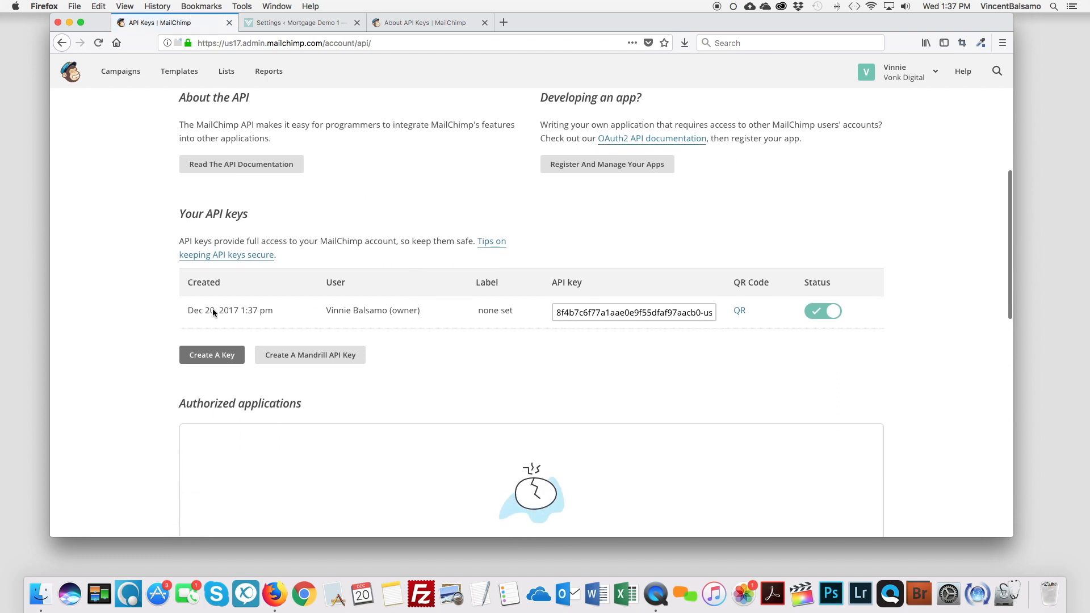
{"action": "left_click", "coordinate": [606, 312]}
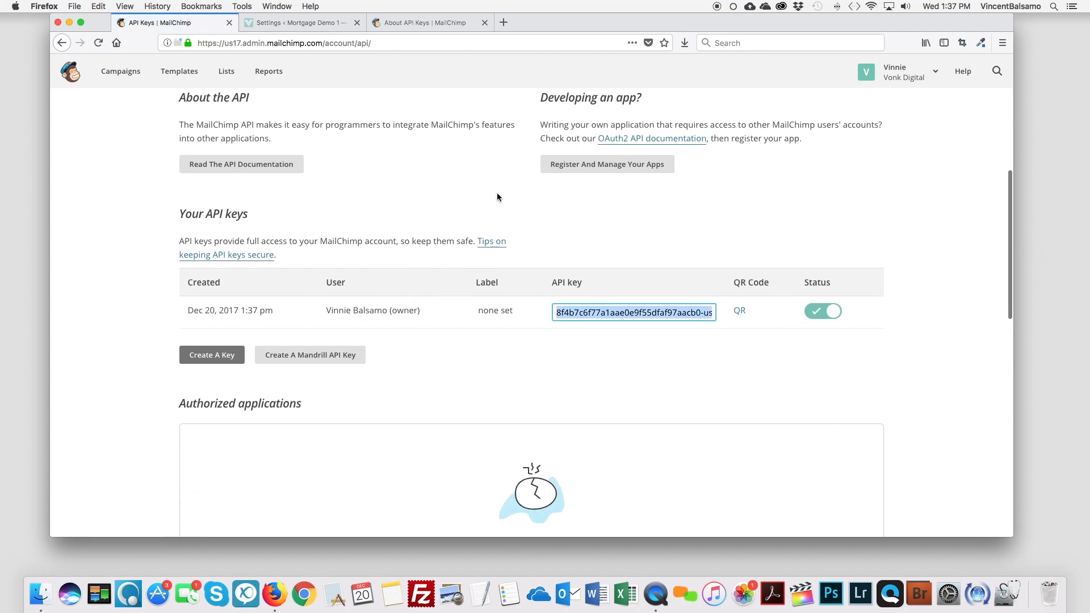
{"action": "left_click", "coordinate": [292, 23]}
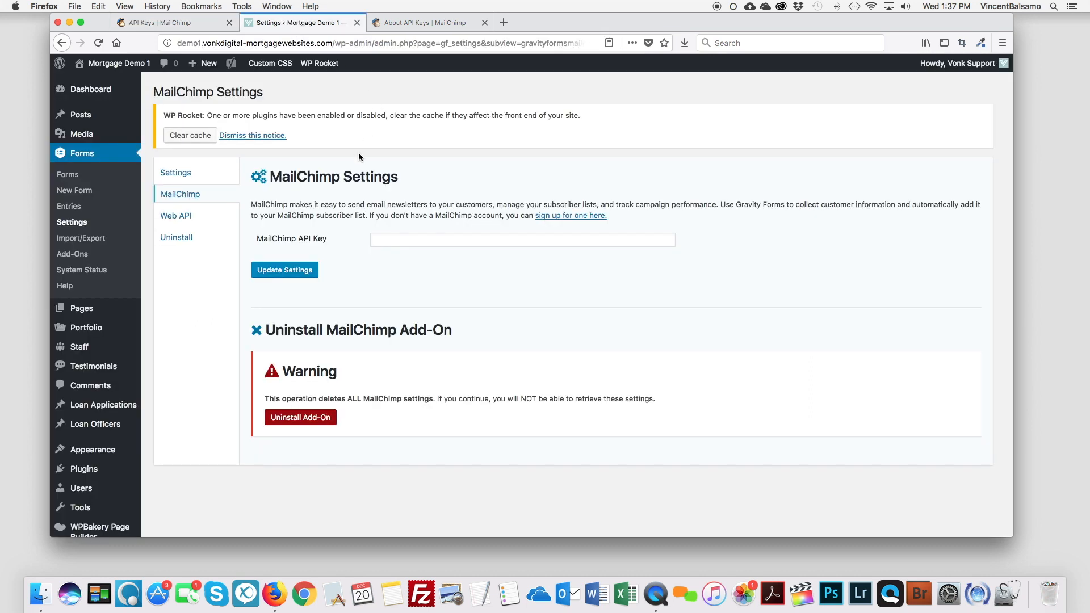
Step: Paste the key into MailChimp API Key, update settings, dismiss the cache notice, and open Forms
{"action": "left_click", "coordinate": [393, 235]}
{"action": "key", "text": "super+v"}
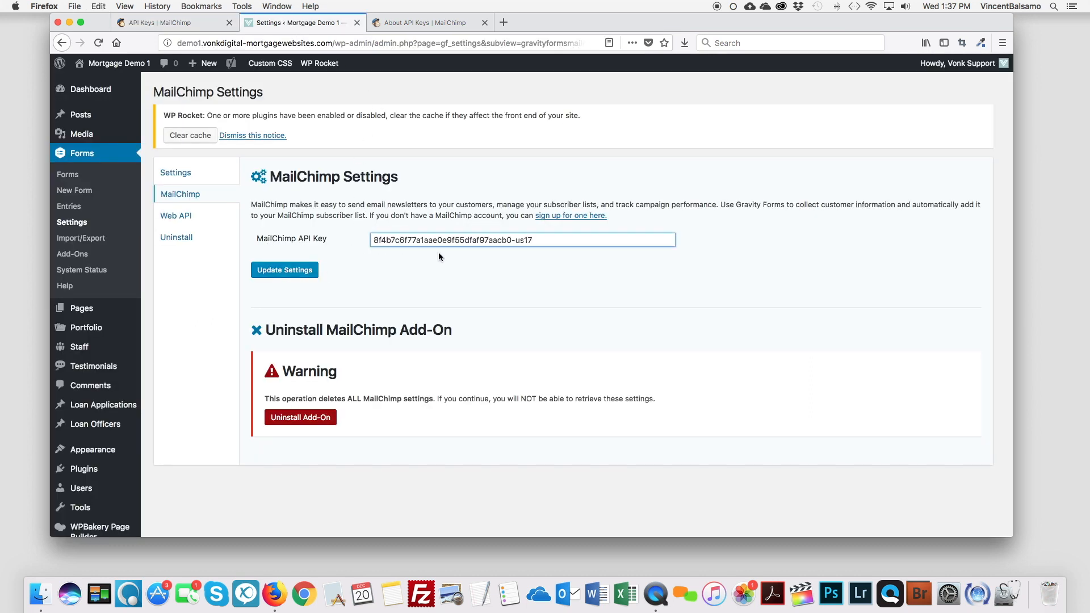
{"action": "left_click", "coordinate": [275, 278]}
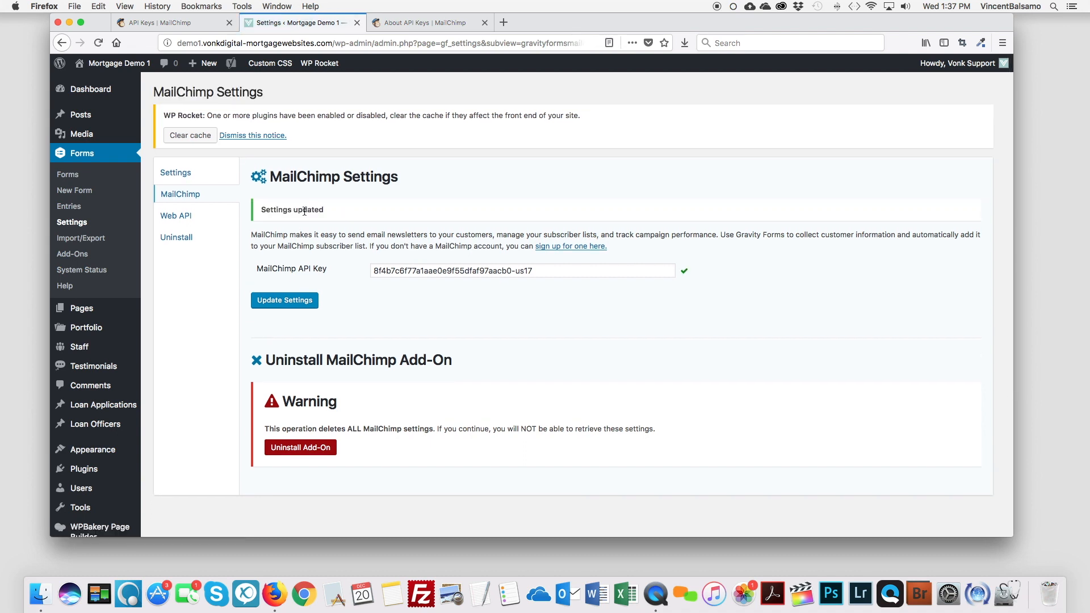
{"action": "left_click", "coordinate": [250, 135]}
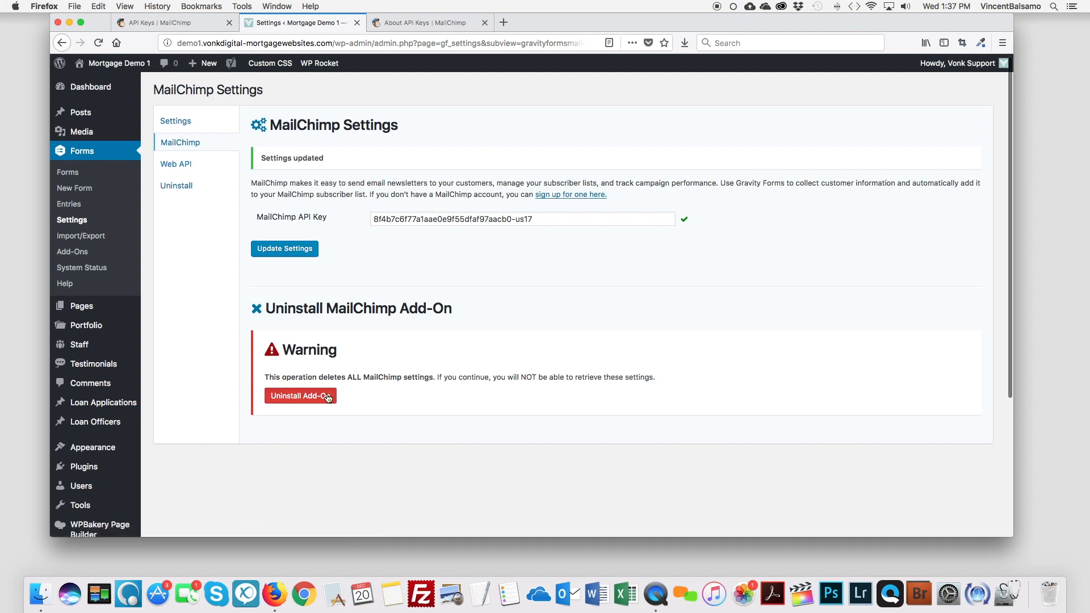
{"action": "left_click", "coordinate": [186, 125]}
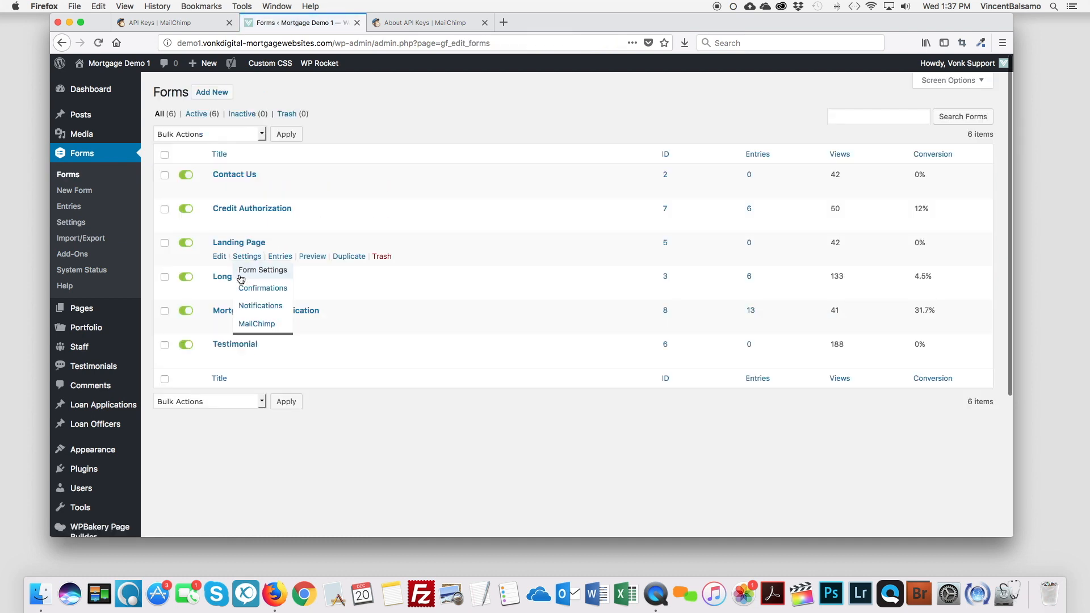
Step: Start a new MailChimp feed for Long Quote targeting the Website Leads list
{"action": "mouse_move", "coordinate": [248, 291]}
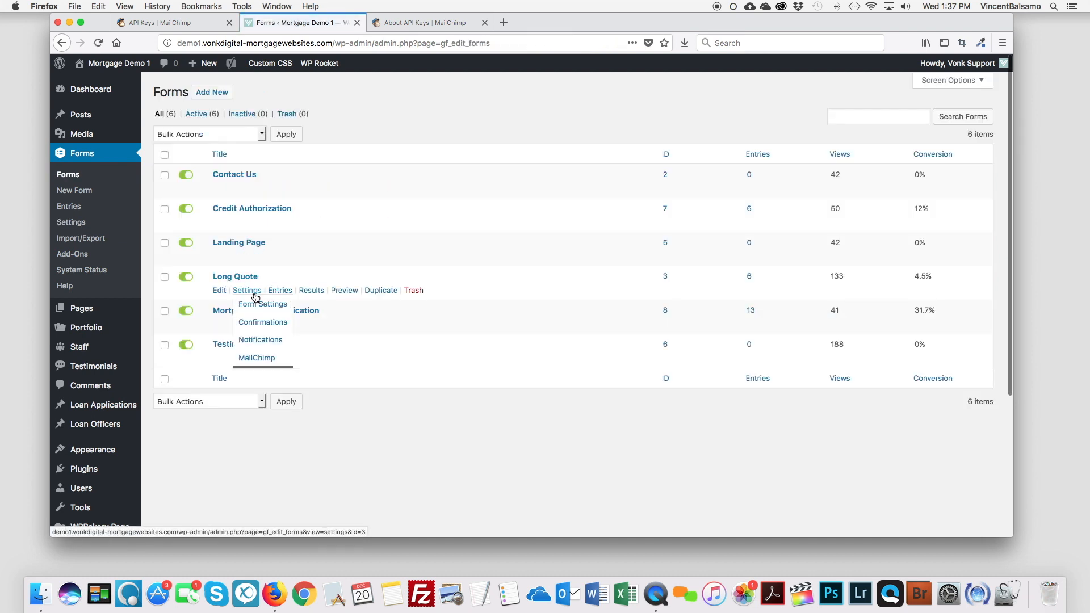
{"action": "left_click", "coordinate": [275, 358]}
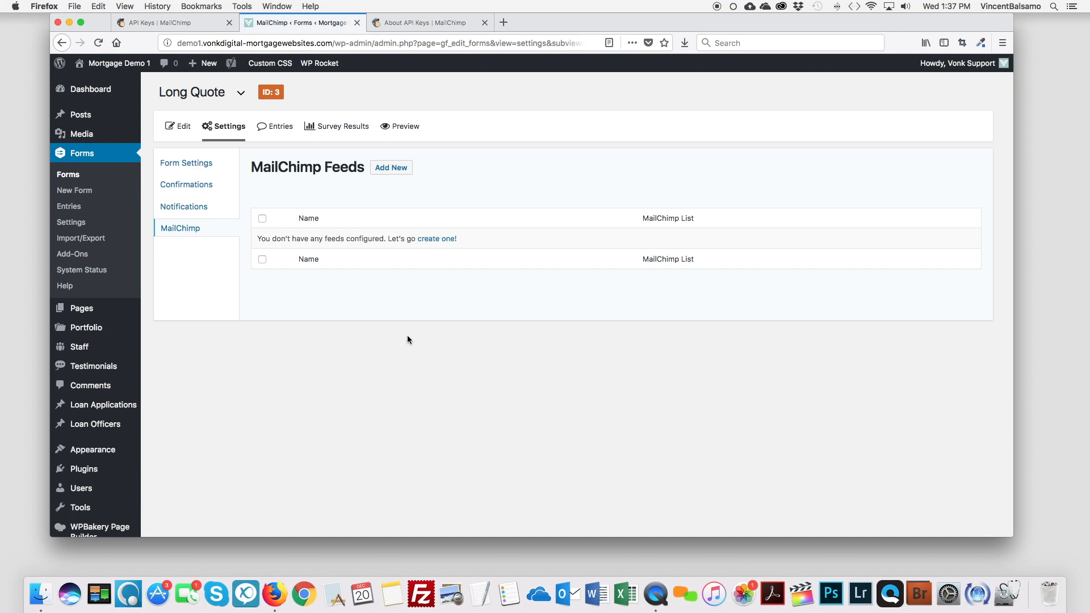
{"action": "left_click", "coordinate": [437, 241]}
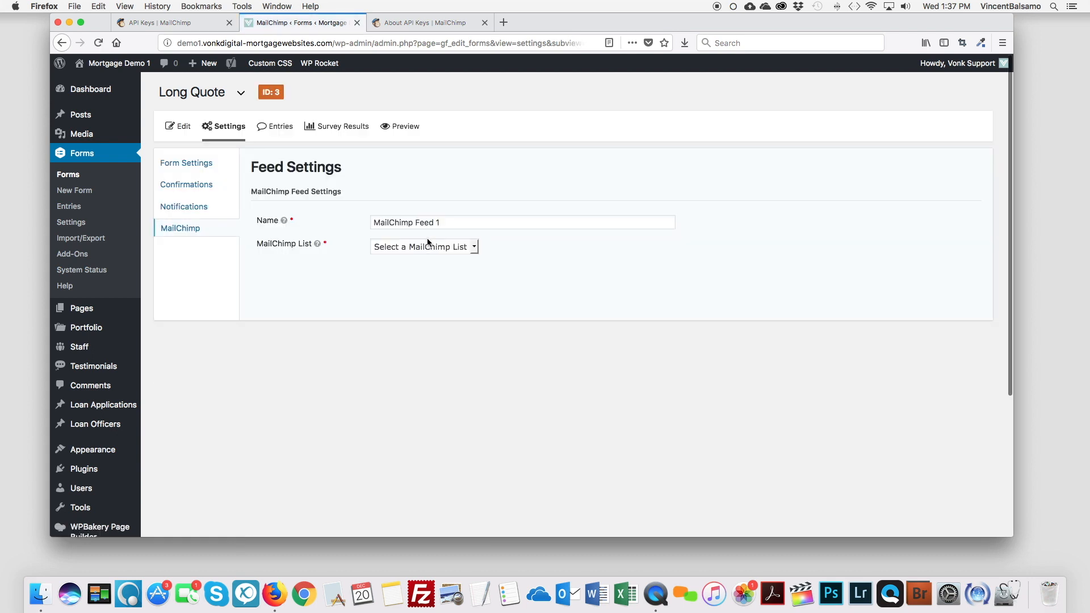
{"action": "left_click_drag", "start_coordinate": [458, 225], "coordinate": [363, 223]}
{"action": "mouse_move", "coordinate": [284, 222]}
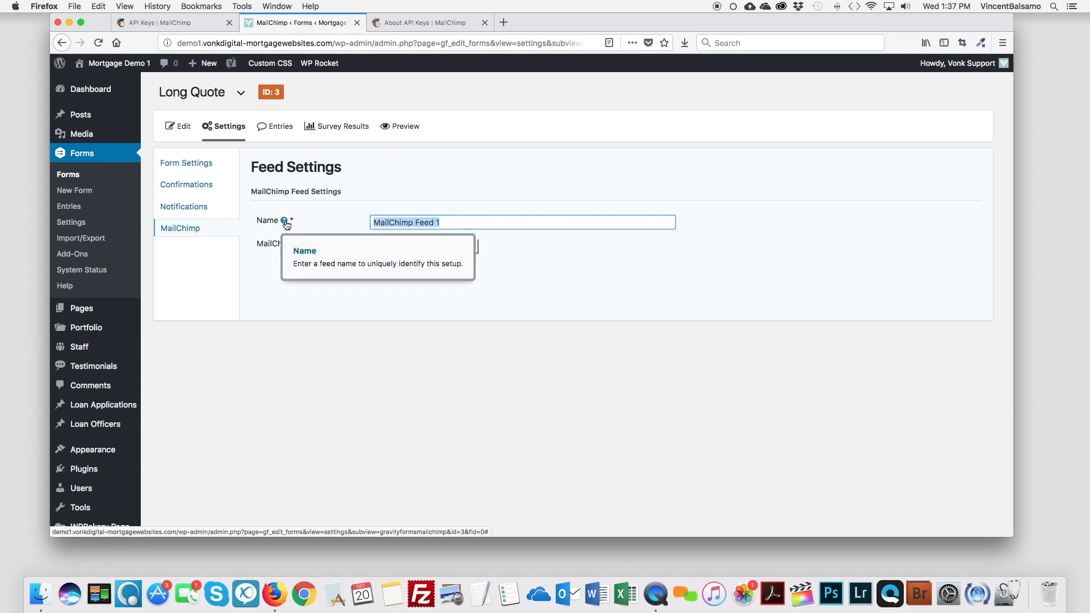
{"action": "left_click", "coordinate": [438, 312]}
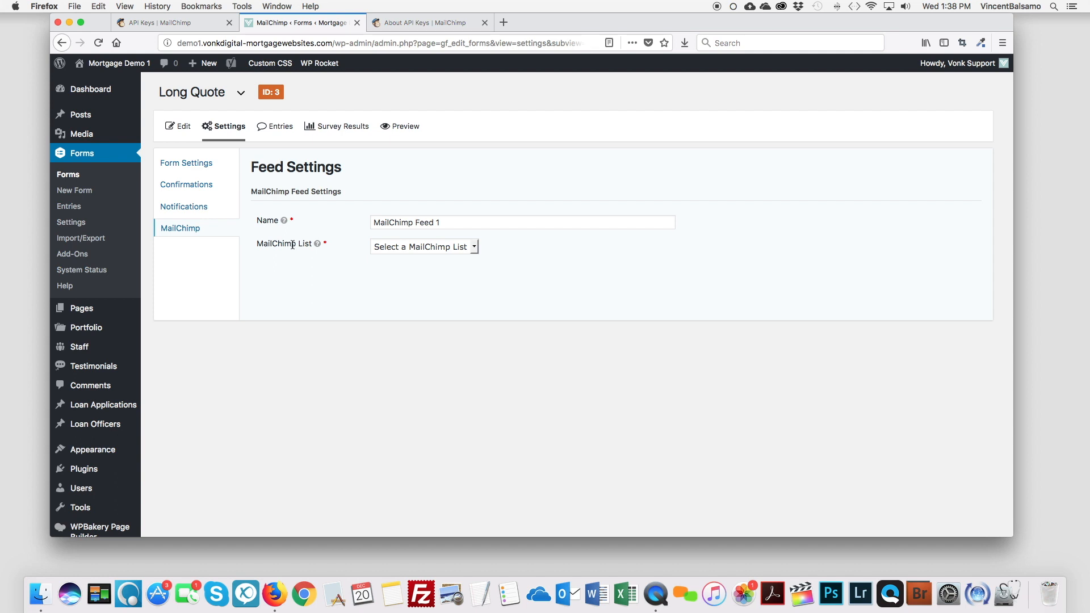
{"action": "left_click", "coordinate": [474, 246]}
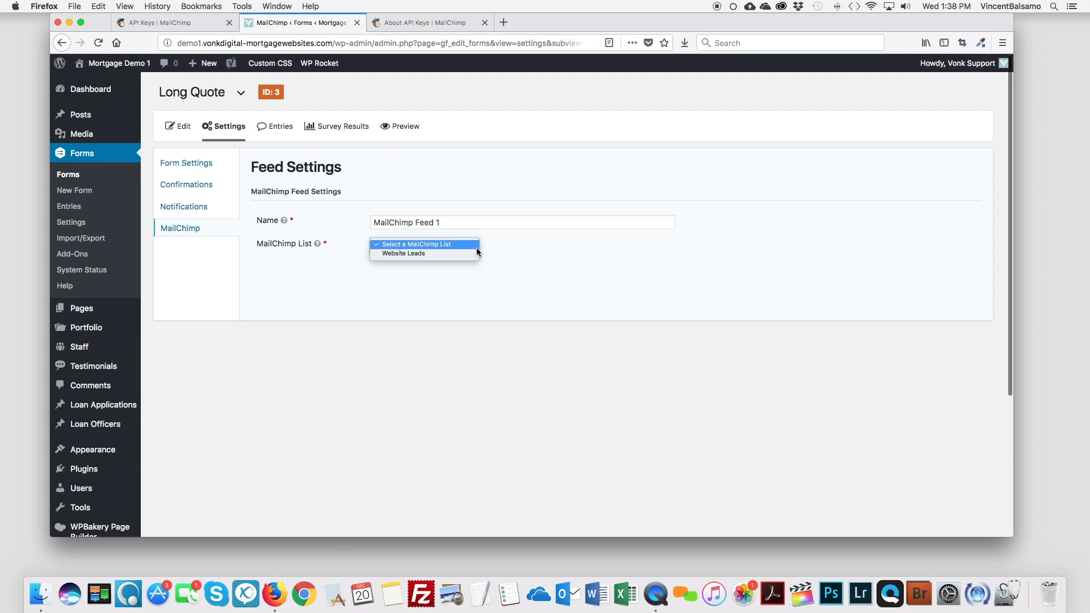
{"action": "left_click", "coordinate": [404, 256]}
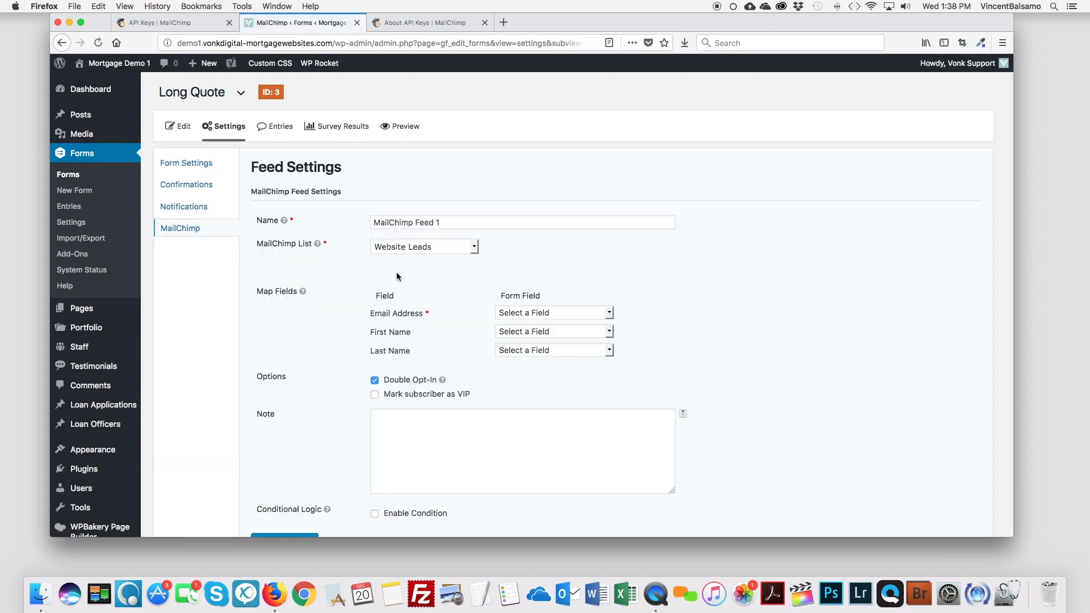
Step: Map Email Address, First Name and Last Name to the EMAIL, FIRST NAME and LAST NAME form fields
{"action": "scroll", "coordinate": [396, 277], "scroll_direction": "down", "scroll_amount": 1}
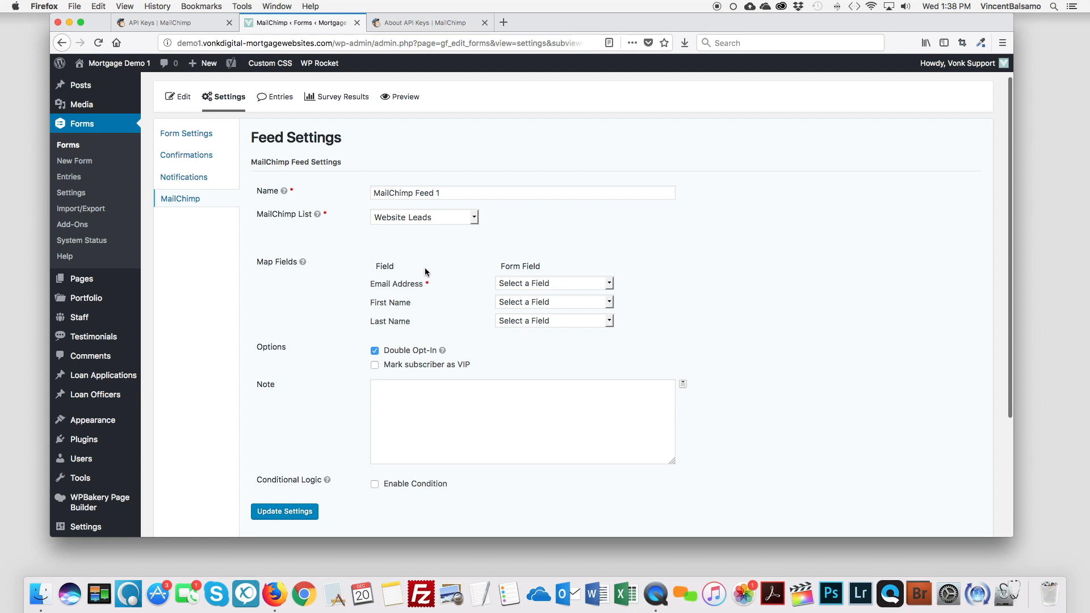
{"action": "scroll", "coordinate": [426, 272], "scroll_direction": "down", "scroll_amount": 2}
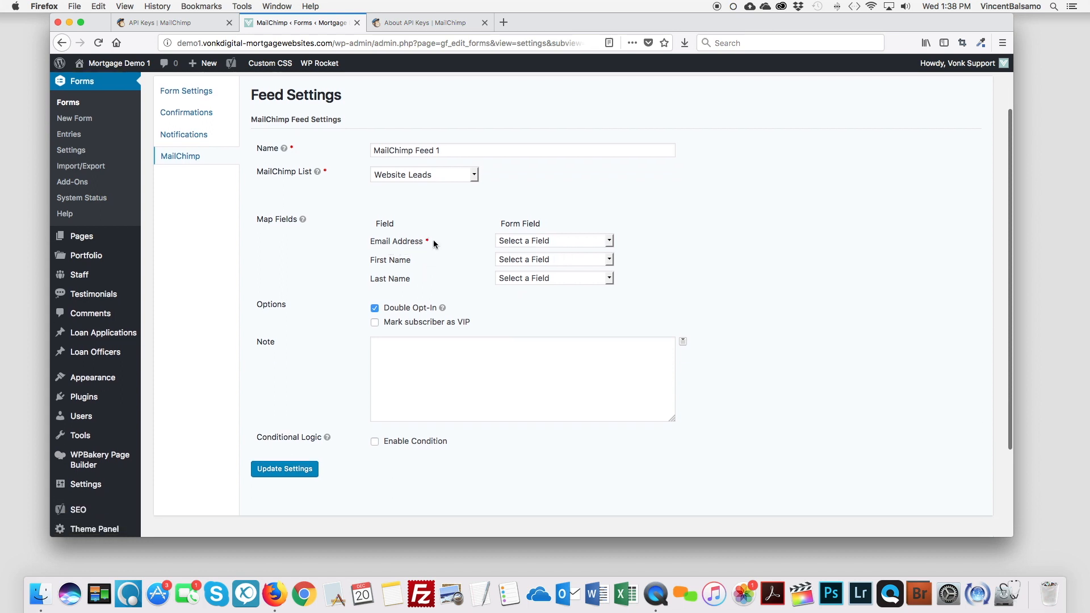
{"action": "left_click", "coordinate": [610, 242]}
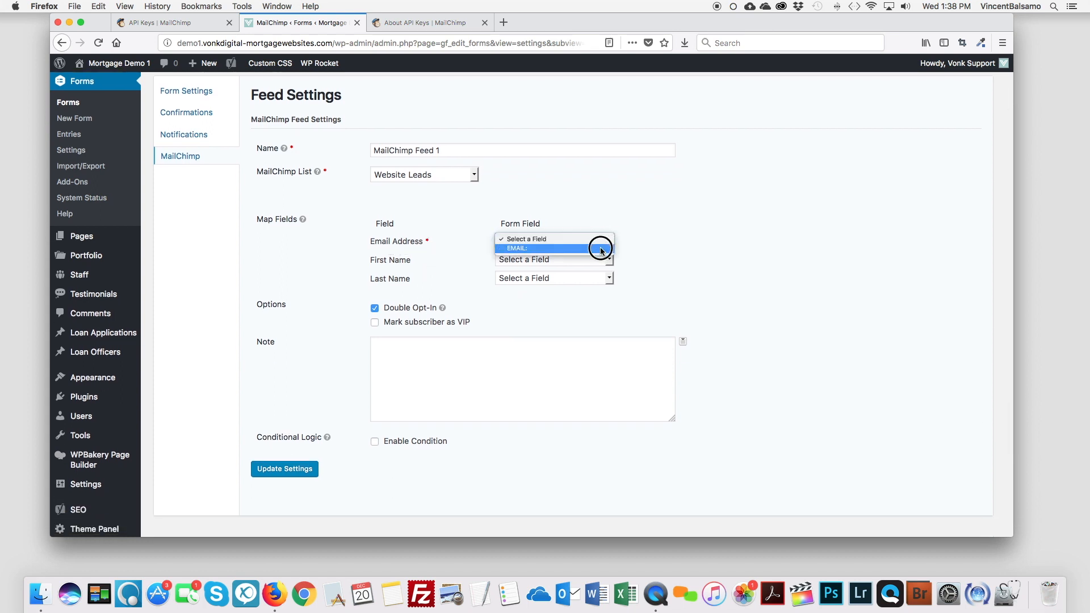
{"action": "left_click", "coordinate": [604, 248]}
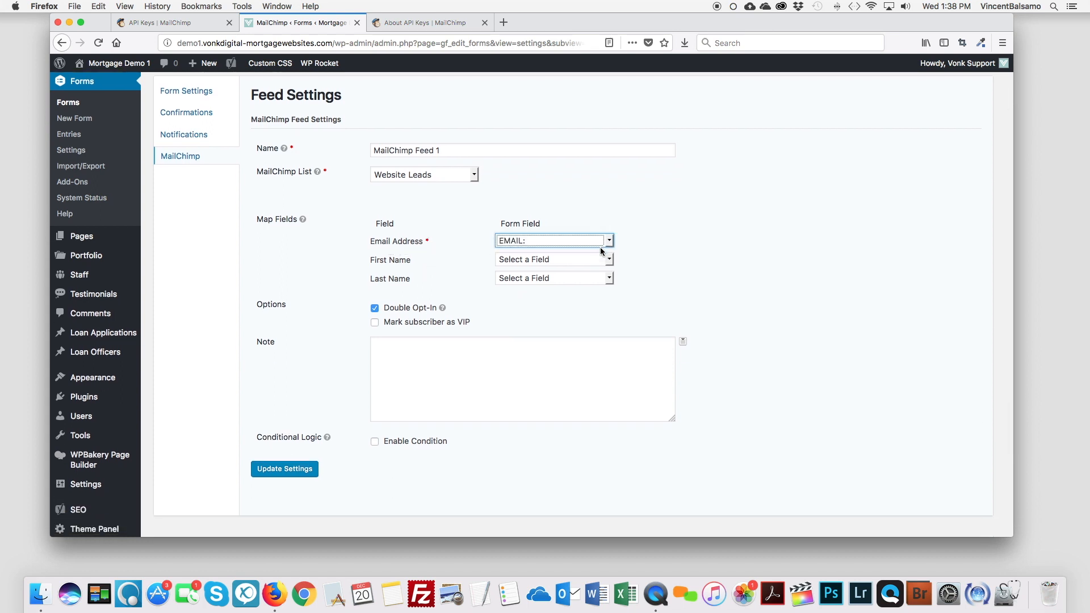
{"action": "left_click", "coordinate": [538, 260]}
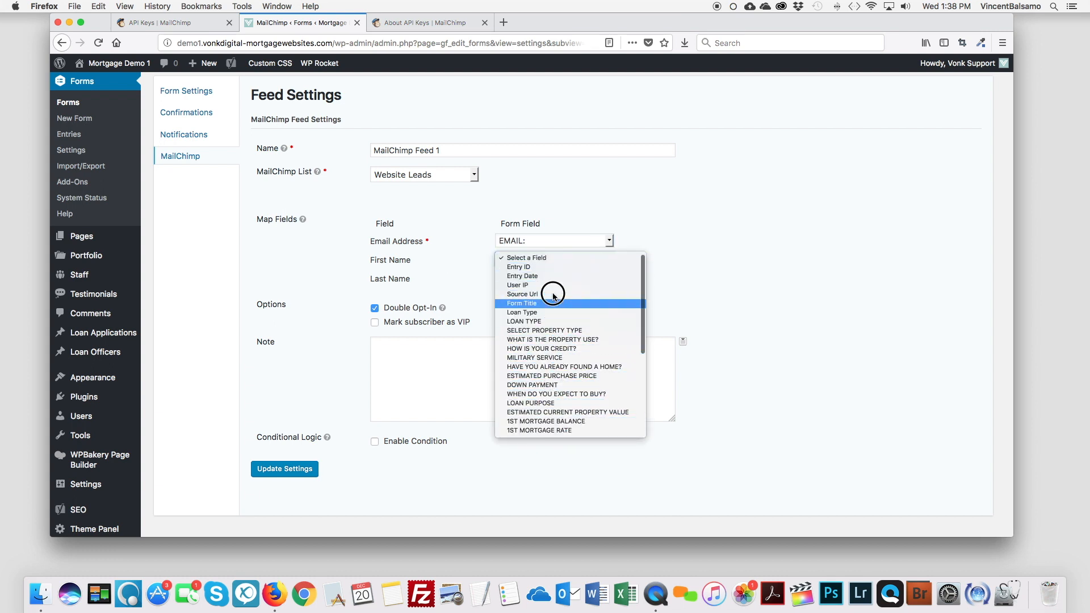
{"action": "scroll", "coordinate": [555, 284], "scroll_direction": "down", "scroll_amount": 5}
{"action": "scroll", "coordinate": [558, 299], "scroll_direction": "down", "scroll_amount": 2}
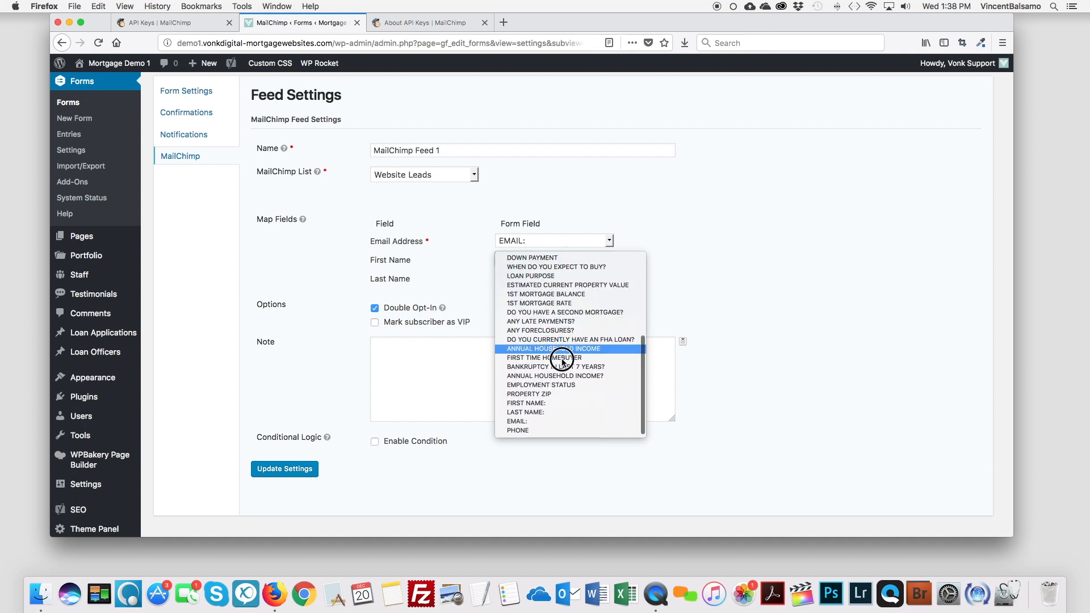
{"action": "left_click", "coordinate": [558, 396]}
{"action": "left_click", "coordinate": [561, 259]}
{"action": "left_click", "coordinate": [560, 236]}
{"action": "scroll", "coordinate": [560, 244], "scroll_direction": "down", "scroll_amount": 3}
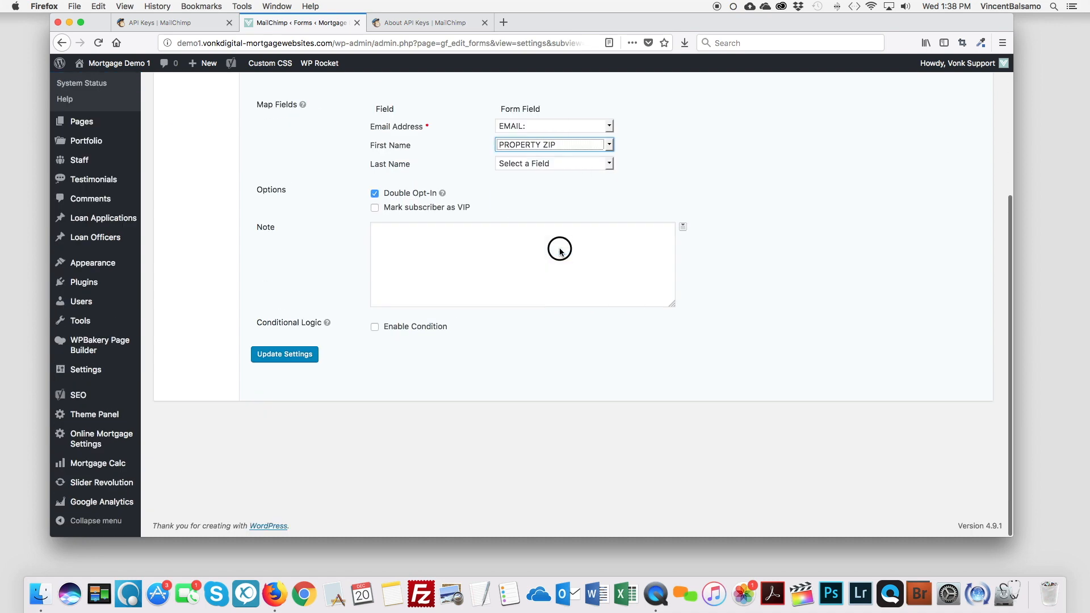
{"action": "left_click", "coordinate": [569, 141]}
{"action": "scroll", "coordinate": [564, 233], "scroll_direction": "down", "scroll_amount": 2}
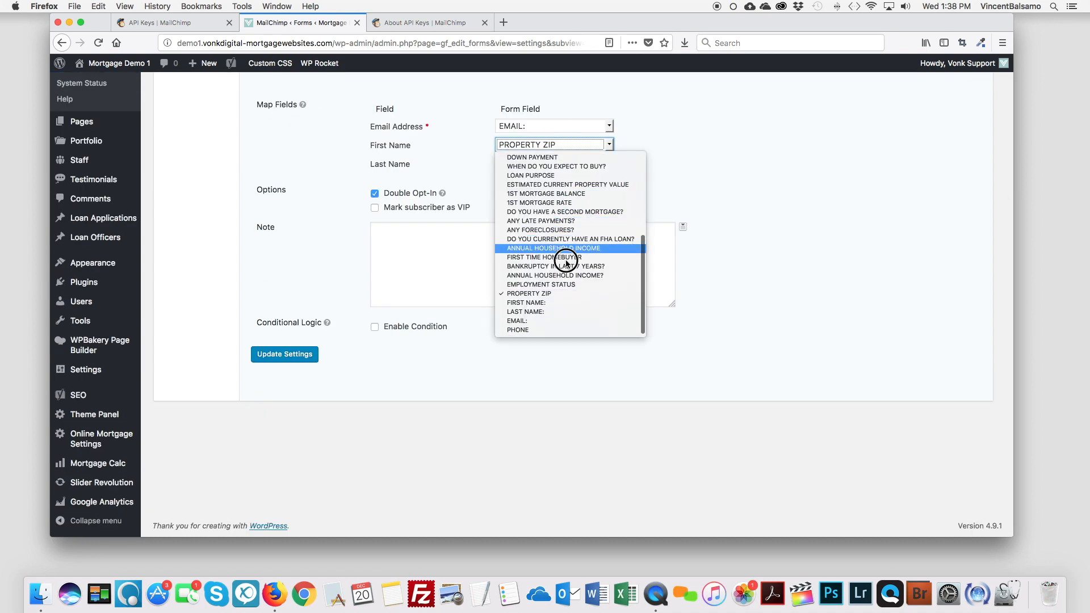
{"action": "scroll", "coordinate": [562, 299], "scroll_direction": "up", "scroll_amount": 1}
{"action": "left_click", "coordinate": [562, 300]}
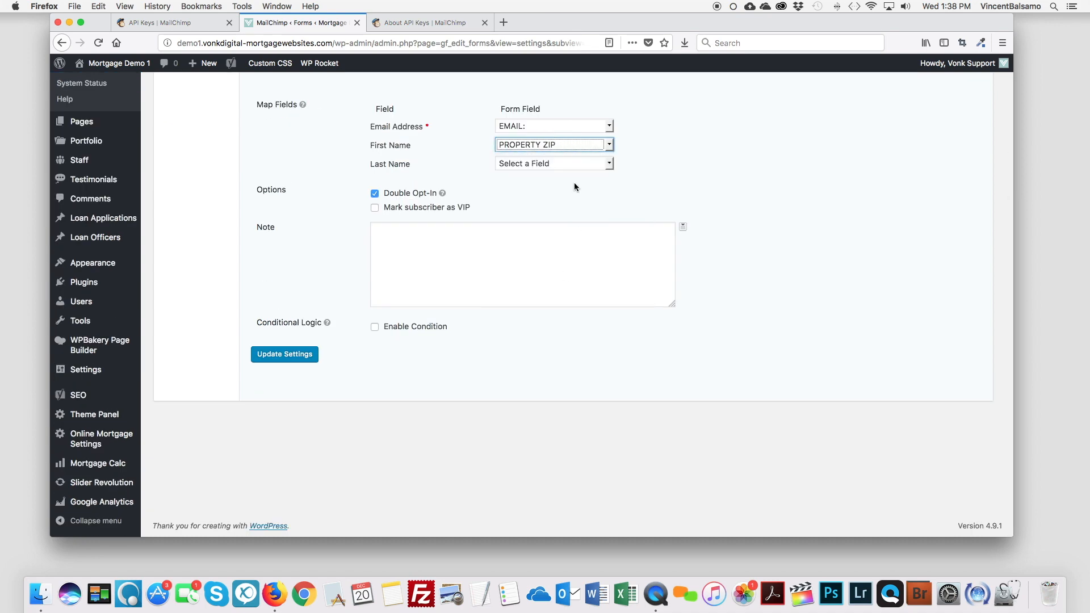
{"action": "left_click", "coordinate": [569, 146]}
{"action": "scroll", "coordinate": [536, 295], "scroll_direction": "down", "scroll_amount": 2}
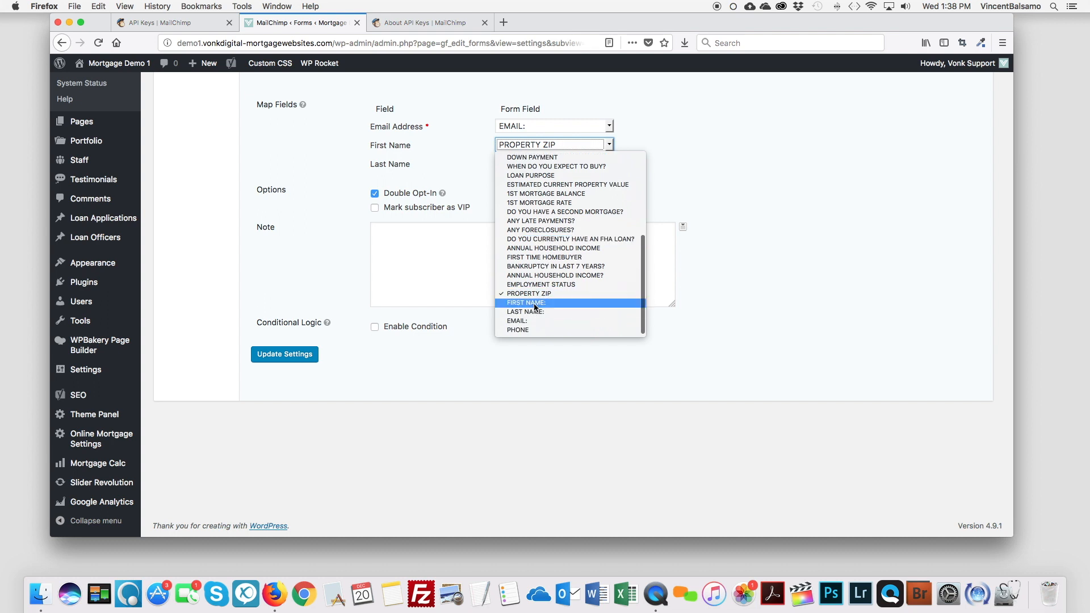
{"action": "left_click", "coordinate": [534, 303]}
{"action": "left_click", "coordinate": [561, 164]}
{"action": "left_click", "coordinate": [561, 167]}
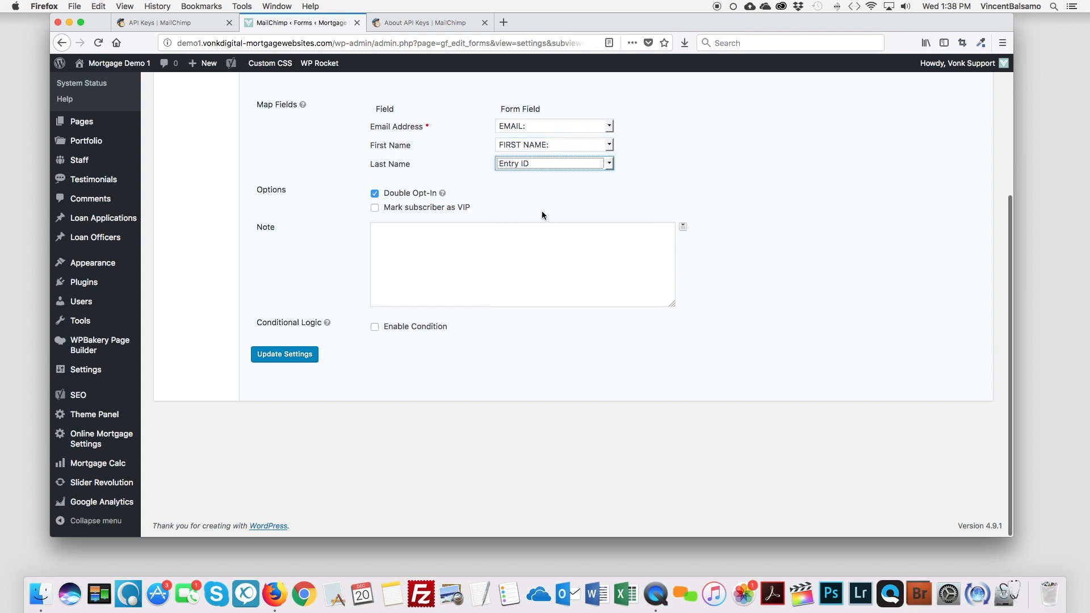
{"action": "left_click", "coordinate": [515, 164]}
{"action": "scroll", "coordinate": [533, 222], "scroll_direction": "down", "scroll_amount": 3}
{"action": "scroll", "coordinate": [531, 261], "scroll_direction": "down", "scroll_amount": 3}
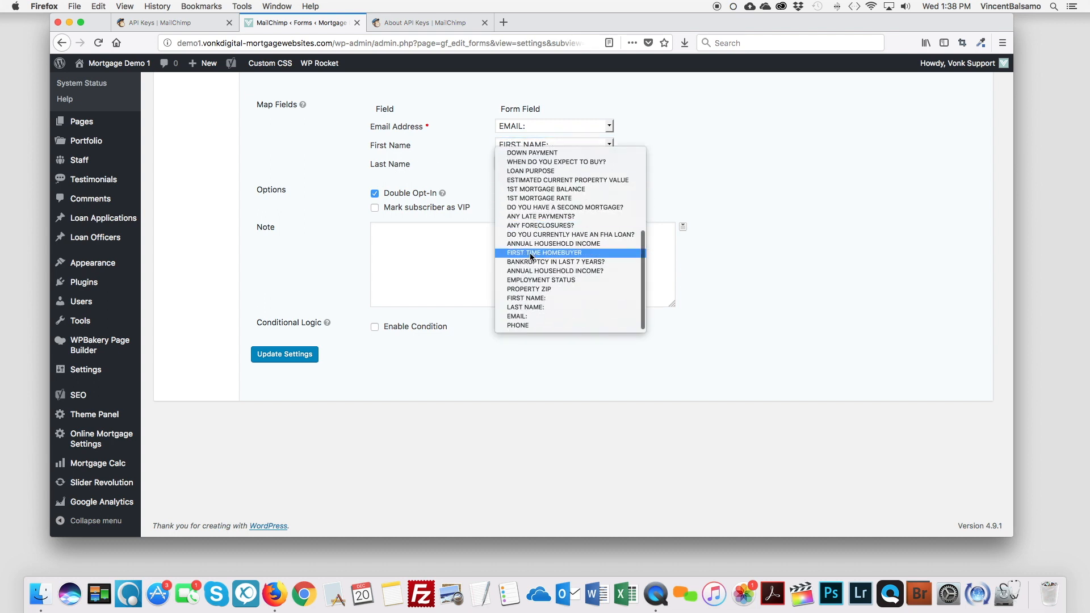
{"action": "left_click", "coordinate": [524, 308]}
Step: Disable double opt-in and save the feed settings
{"action": "scroll", "coordinate": [479, 194], "scroll_direction": "up", "scroll_amount": 1}
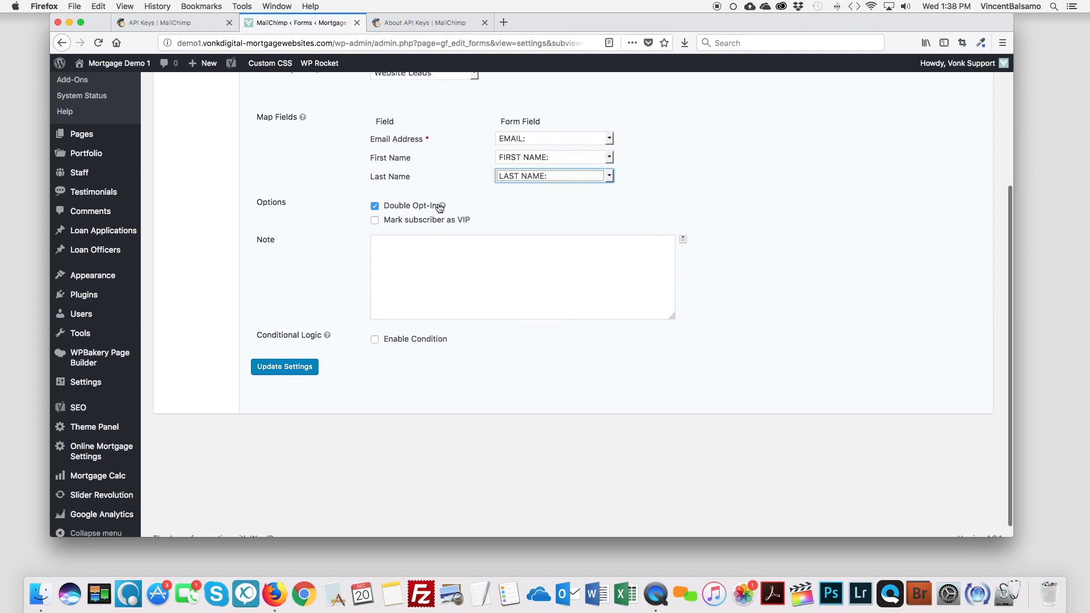
{"action": "left_click", "coordinate": [374, 208]}
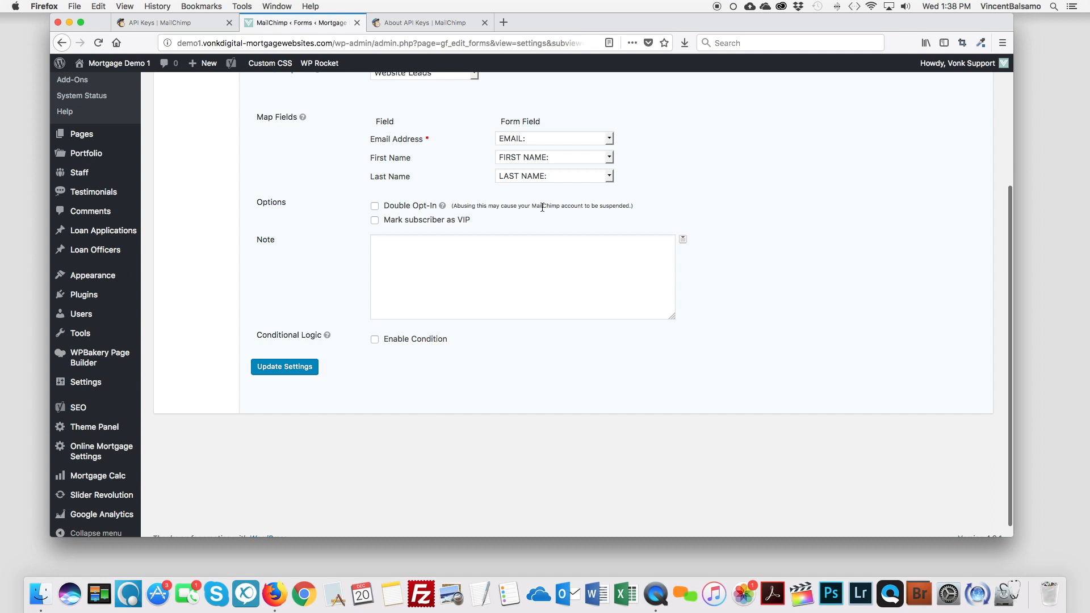
{"action": "scroll", "coordinate": [612, 207], "scroll_direction": "up", "scroll_amount": 3}
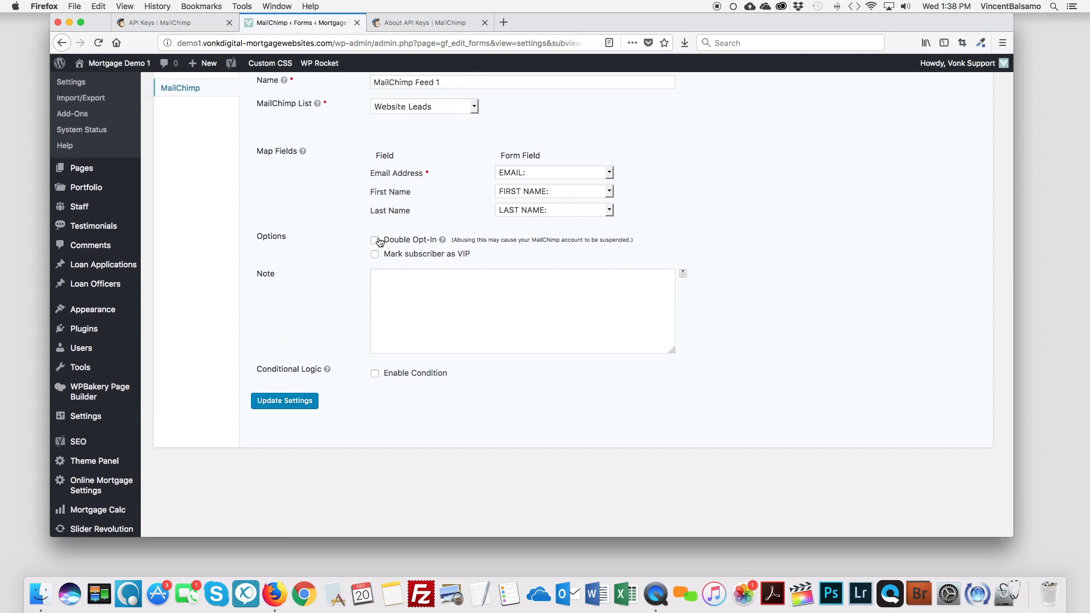
{"action": "scroll", "coordinate": [379, 242], "scroll_direction": "up", "scroll_amount": 1}
{"action": "left_click", "coordinate": [375, 259]}
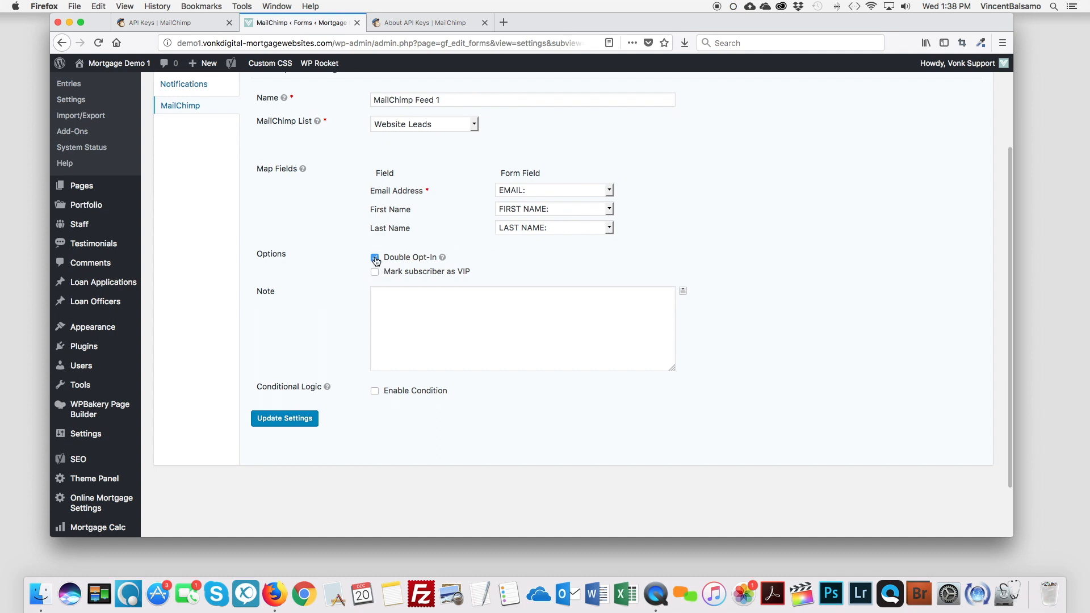
{"action": "left_click", "coordinate": [374, 258]}
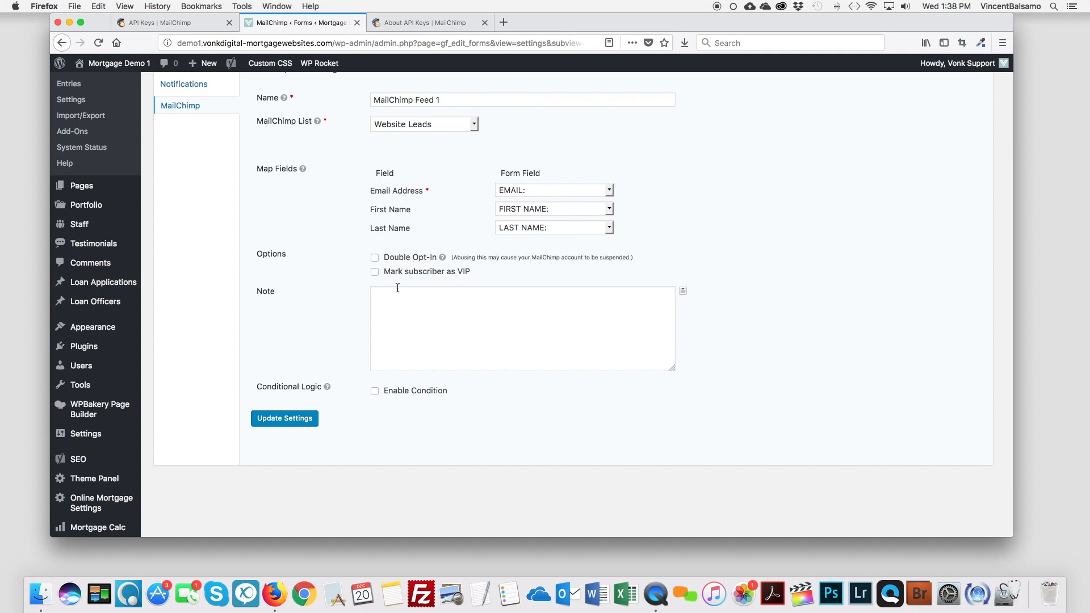
{"action": "scroll", "coordinate": [306, 381], "scroll_direction": "down", "scroll_amount": 2}
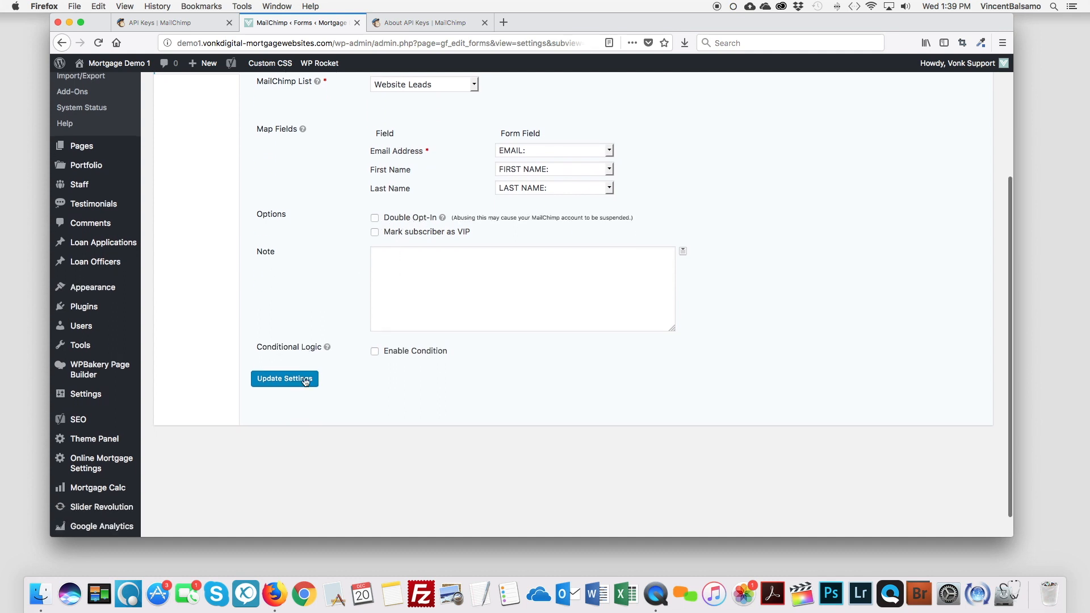
{"action": "scroll", "coordinate": [319, 335], "scroll_direction": "up", "scroll_amount": 2}
{"action": "scroll", "coordinate": [322, 332], "scroll_direction": "down", "scroll_amount": 2}
{"action": "left_click", "coordinate": [293, 379]}
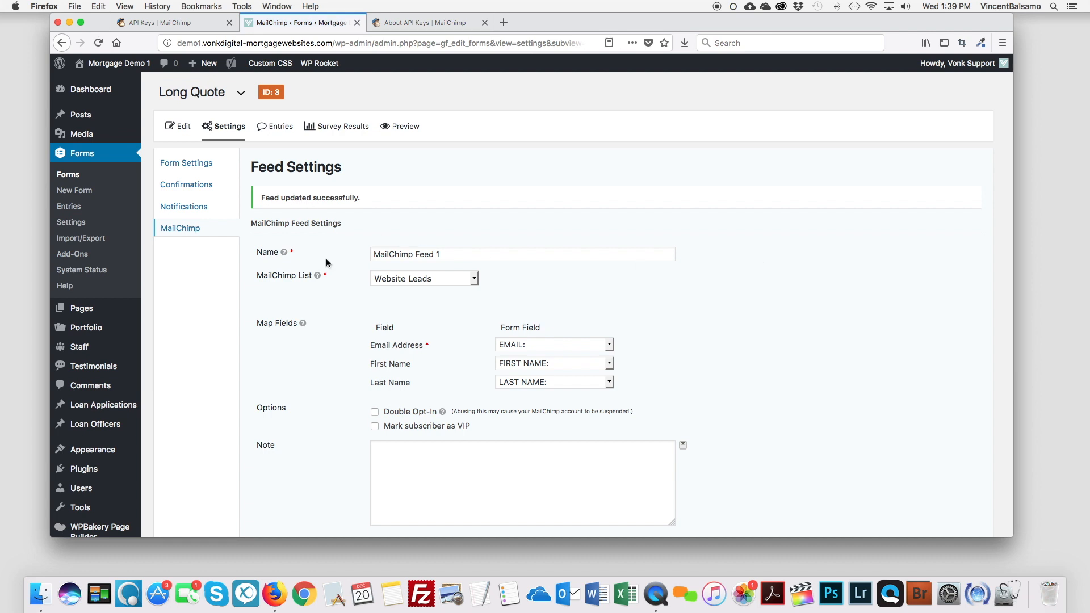
Step: Go back to Long Quote's MailChimp feed list and open the public site in a new tab
{"action": "mouse_move", "coordinate": [230, 126]}
{"action": "left_click", "coordinate": [223, 210]}
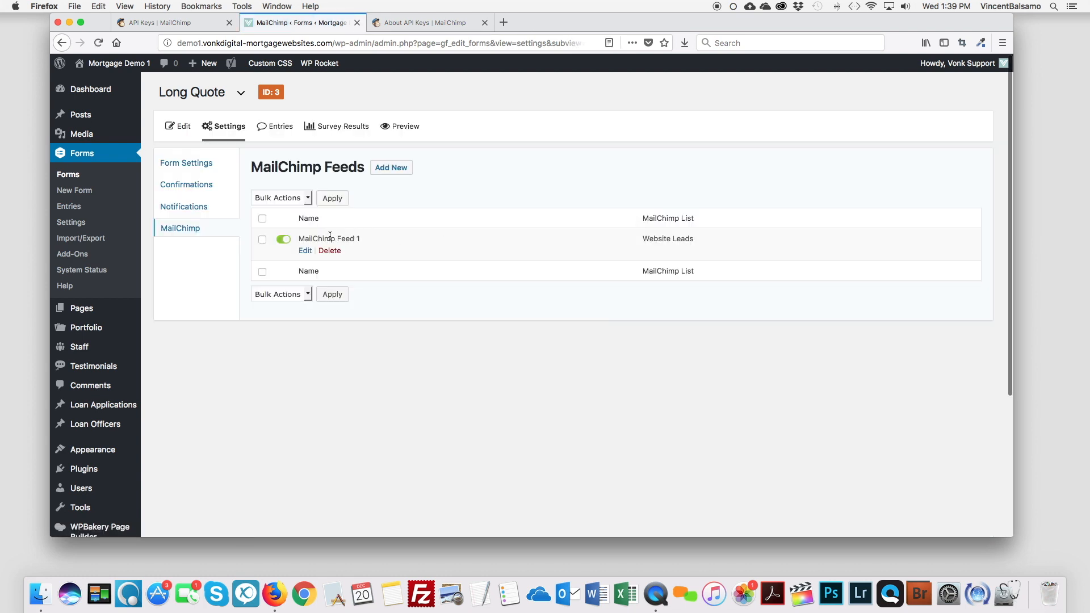
{"action": "mouse_move", "coordinate": [114, 63]}
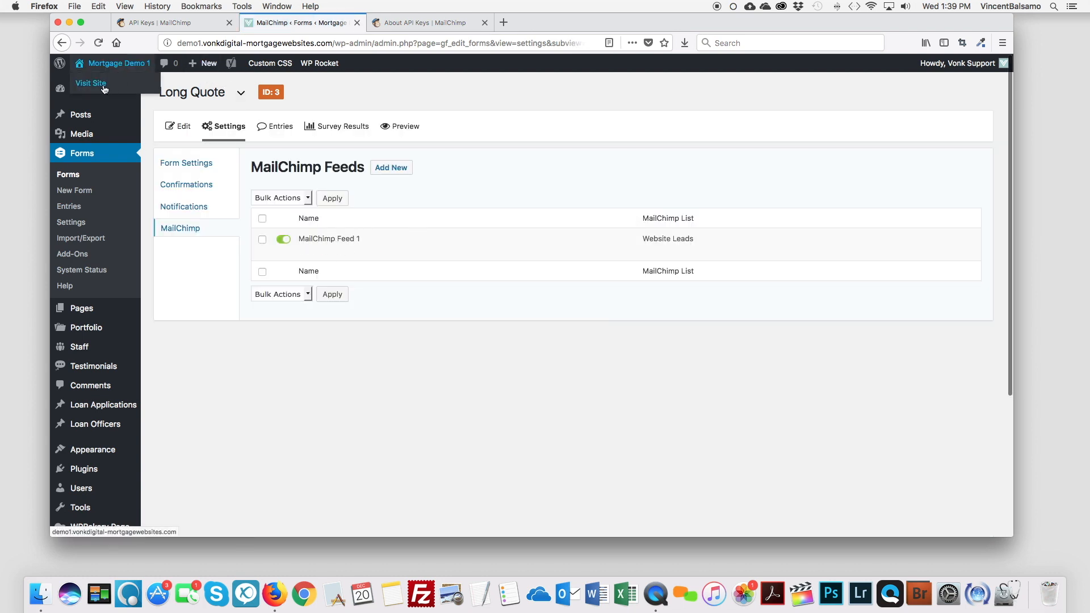
{"action": "right_click", "coordinate": [106, 86]}
{"action": "left_click", "coordinate": [137, 88]}
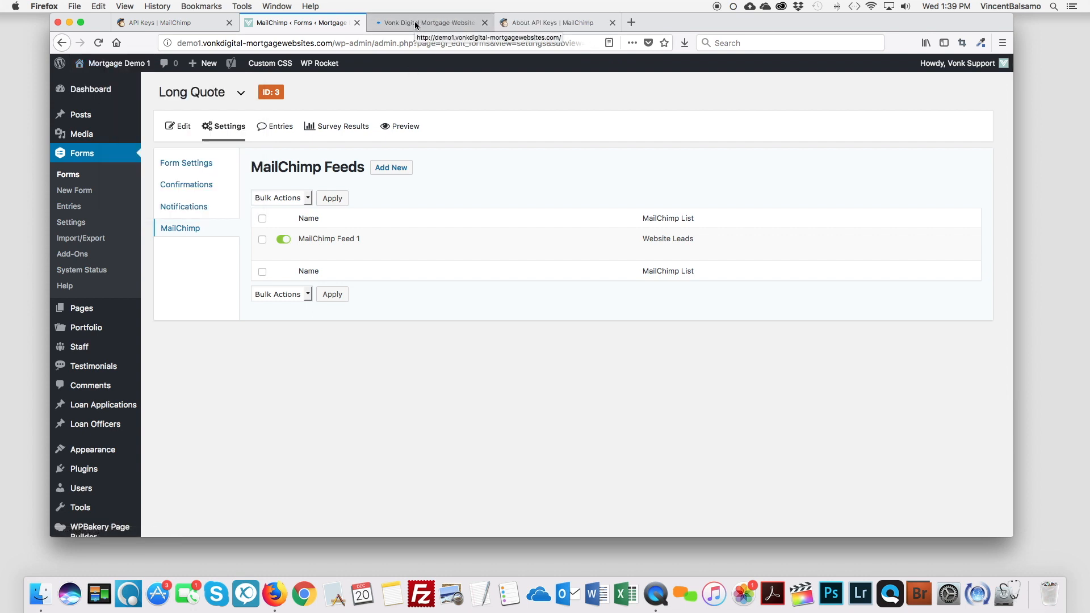
Step: Open the Request A Quote page and advance past the loan type, property type, property use and credit rating steps
{"action": "left_click", "coordinate": [414, 22]}
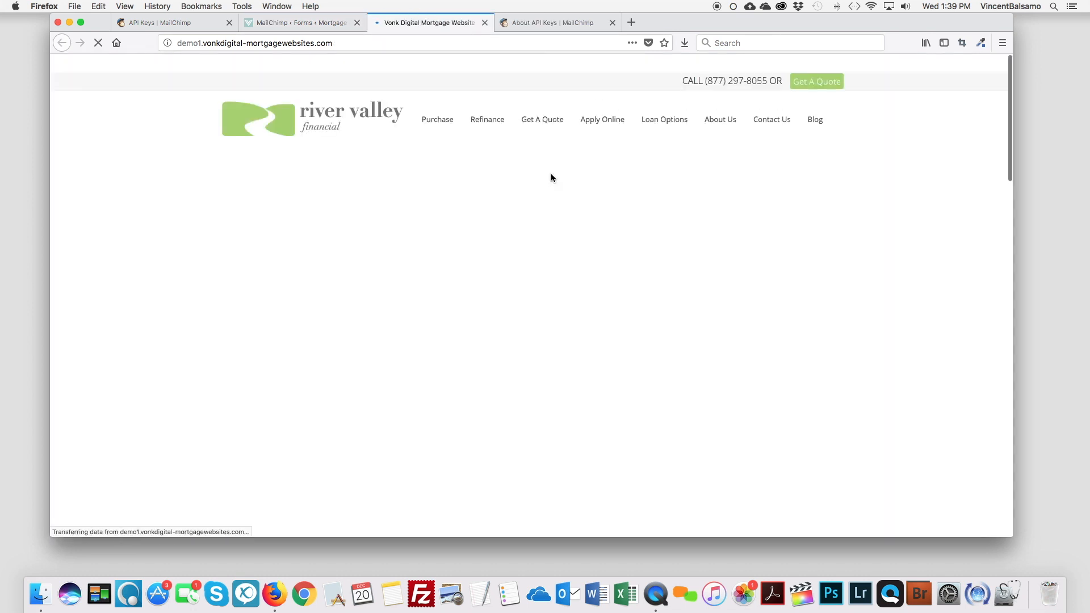
{"action": "mouse_move", "coordinate": [595, 121]}
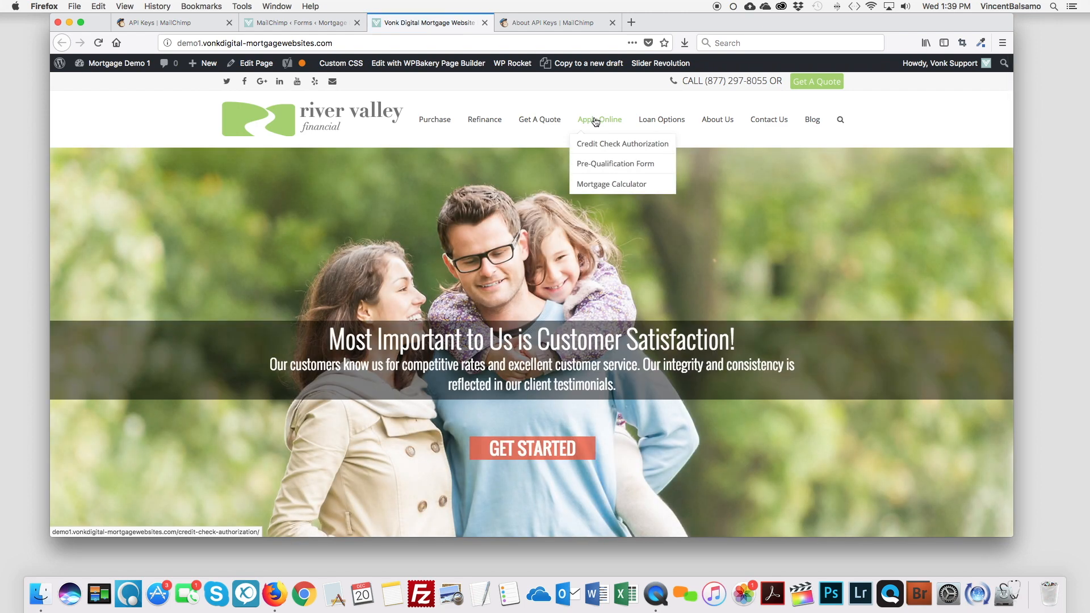
{"action": "left_click", "coordinate": [539, 119]}
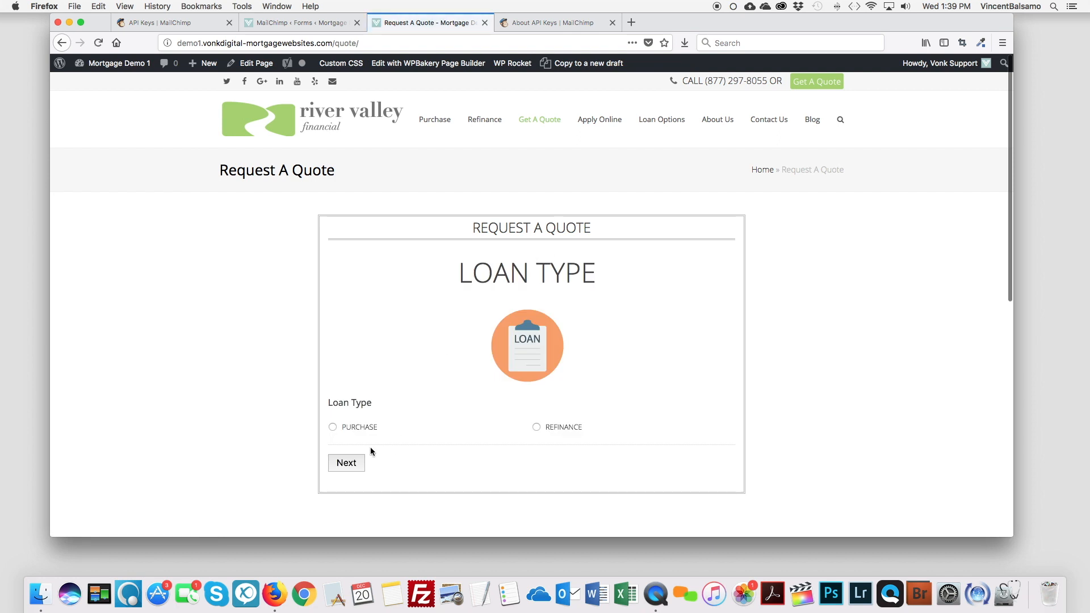
{"action": "left_click", "coordinate": [348, 464]}
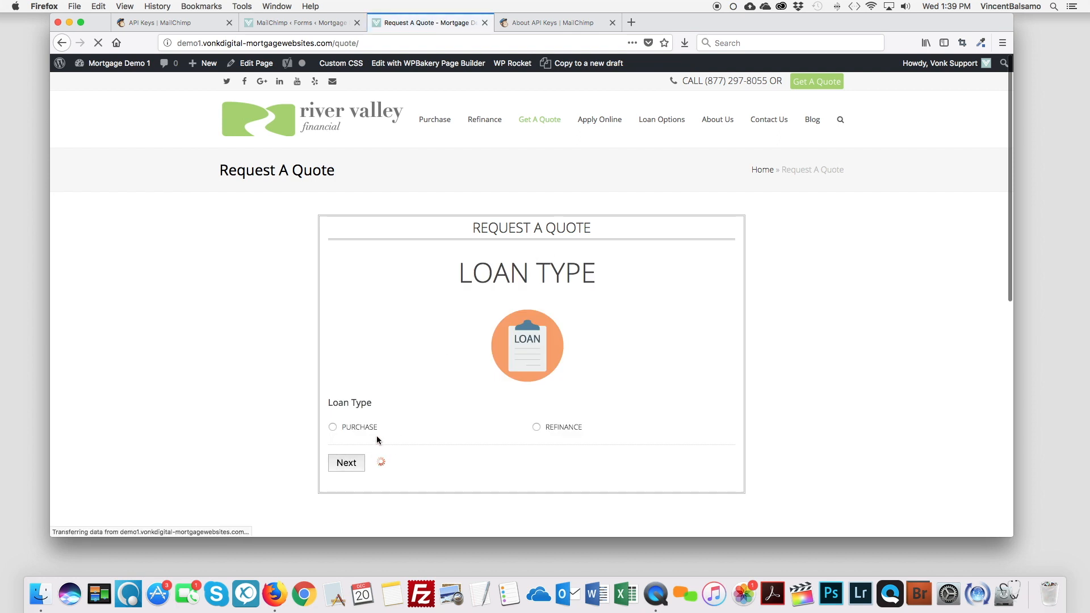
{"action": "left_click", "coordinate": [412, 426]}
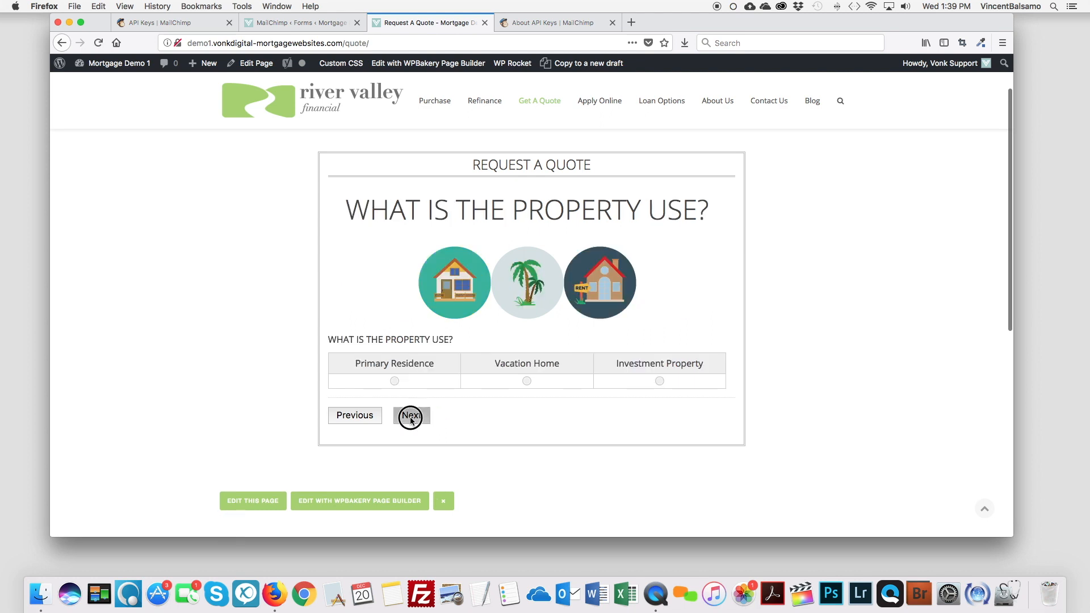
{"action": "left_click", "coordinate": [412, 419]}
{"action": "left_click", "coordinate": [412, 426]}
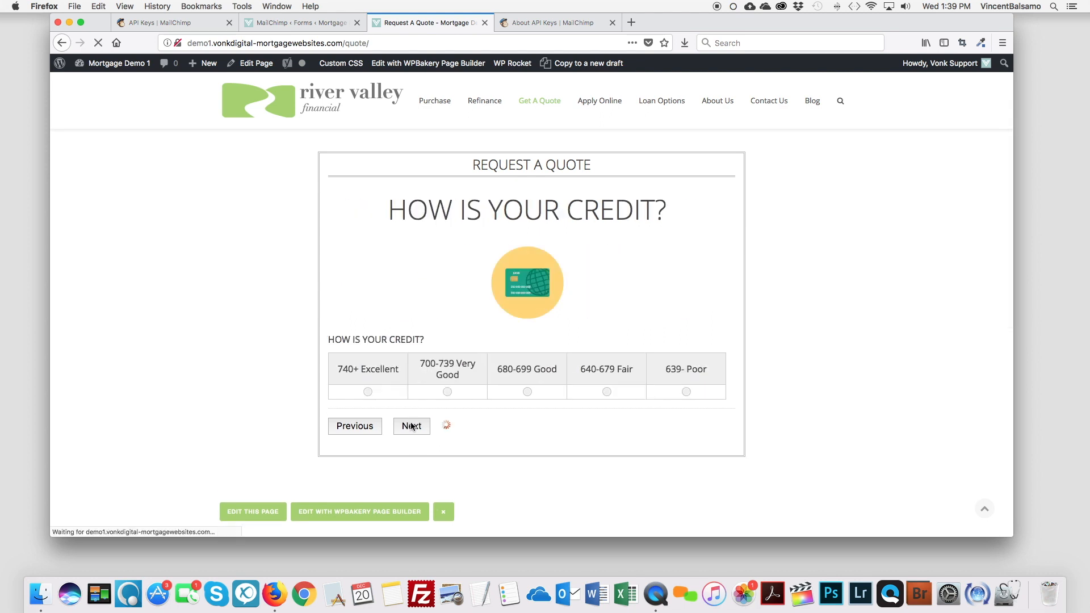
Step: Continue past military service, refinance needs, about yourself and property zip to reach Your Contact Information
{"action": "left_click", "coordinate": [411, 445]}
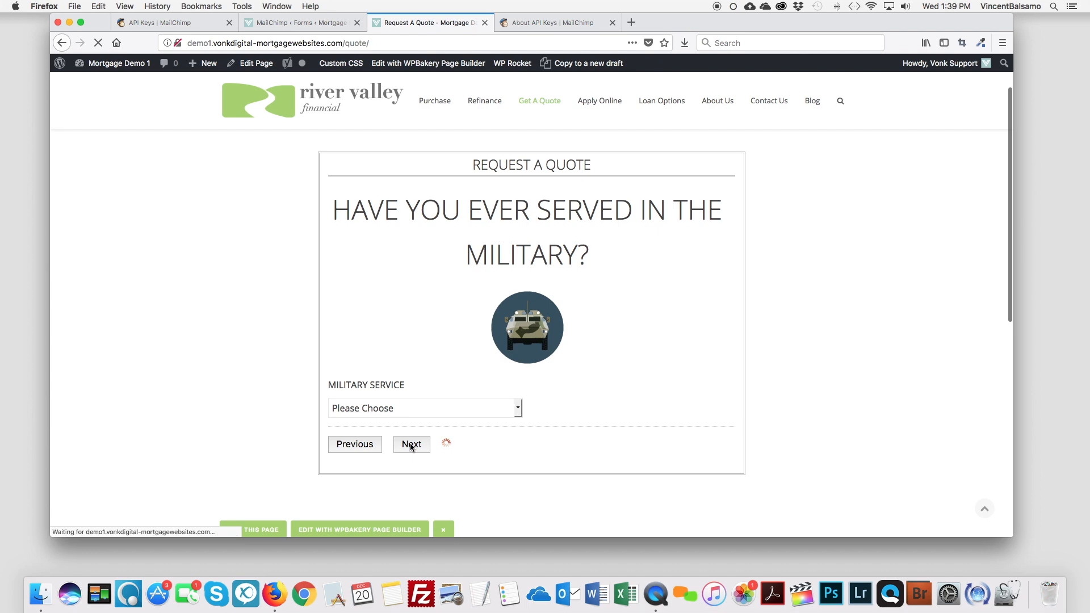
{"action": "scroll", "coordinate": [413, 447], "scroll_direction": "down", "scroll_amount": 10}
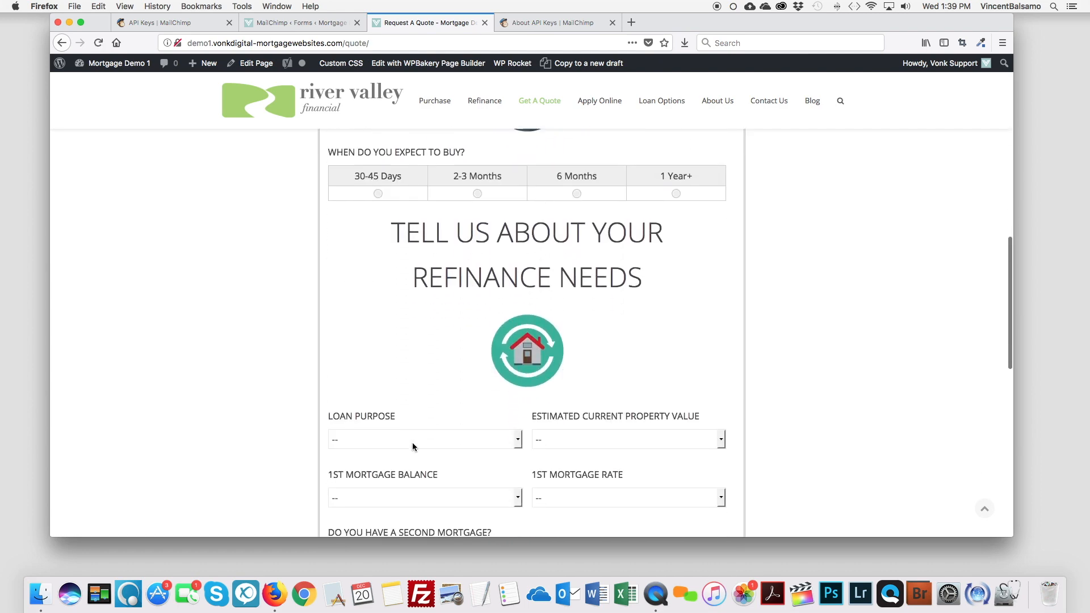
{"action": "scroll", "coordinate": [413, 446], "scroll_direction": "down", "scroll_amount": 5}
{"action": "left_click", "coordinate": [414, 319]}
{"action": "scroll", "coordinate": [463, 365], "scroll_direction": "up", "scroll_amount": 4}
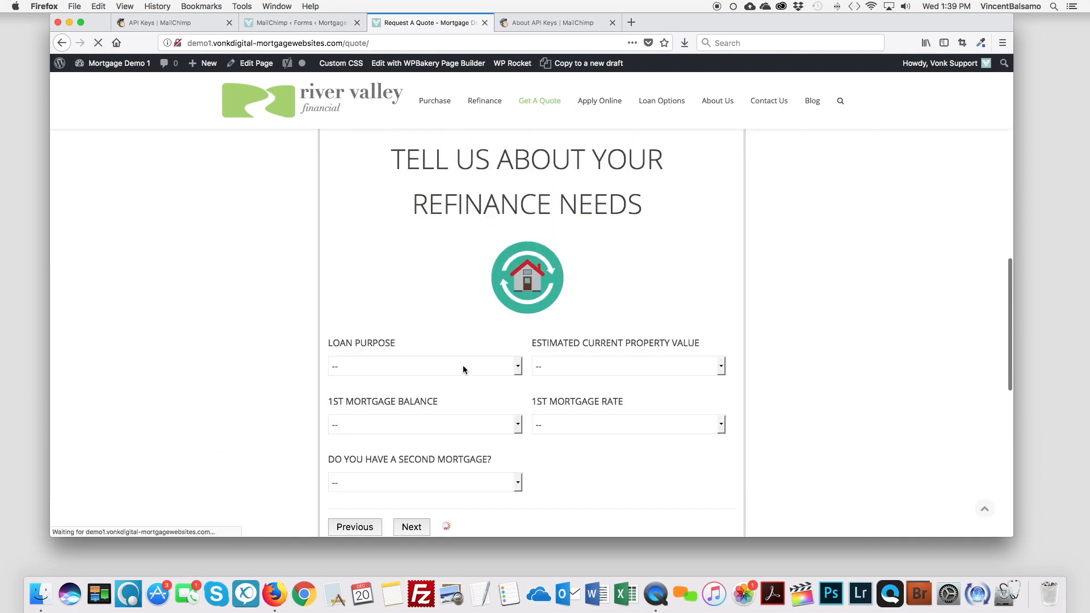
{"action": "scroll", "coordinate": [462, 369], "scroll_direction": "up", "scroll_amount": 6}
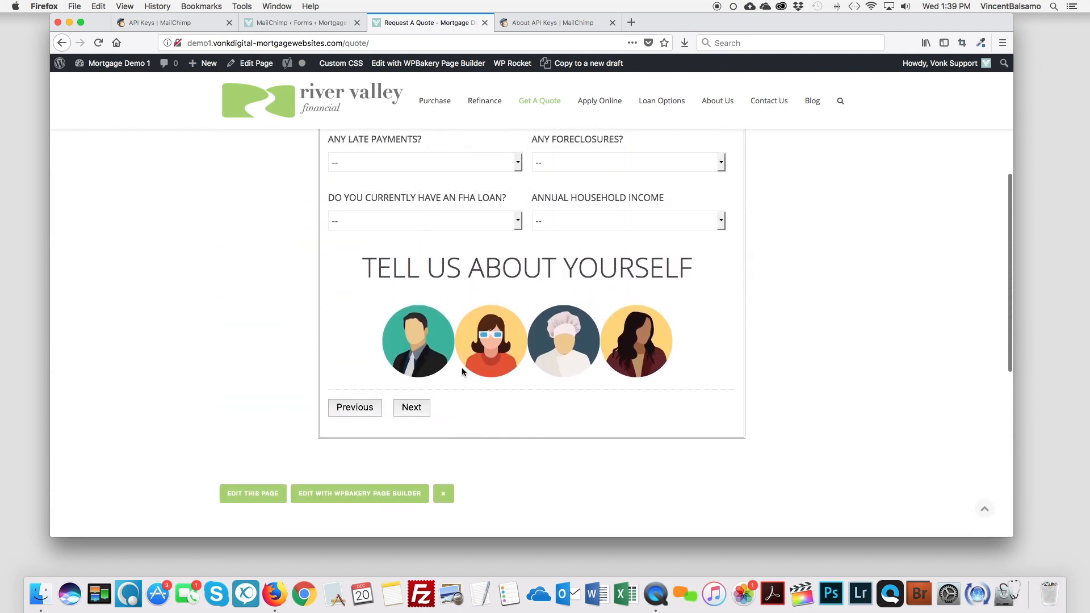
{"action": "scroll", "coordinate": [461, 370], "scroll_direction": "up", "scroll_amount": 2}
{"action": "left_click", "coordinate": [412, 466]}
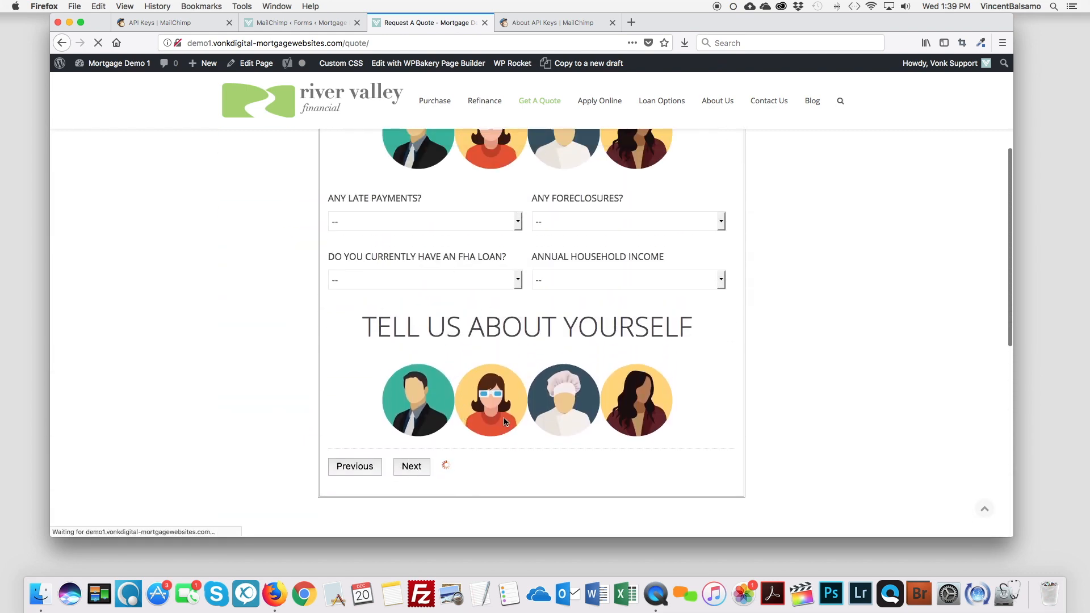
{"action": "scroll", "coordinate": [505, 421], "scroll_direction": "up", "scroll_amount": 5}
{"action": "left_click", "coordinate": [423, 453]}
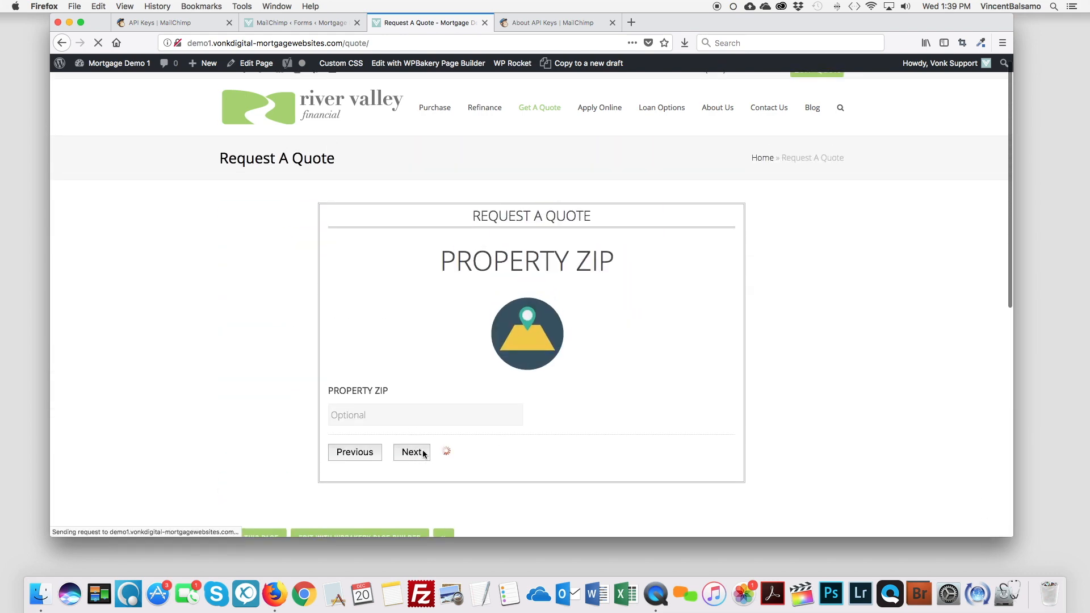
{"action": "scroll", "coordinate": [341, 361], "scroll_direction": "down", "scroll_amount": 2}
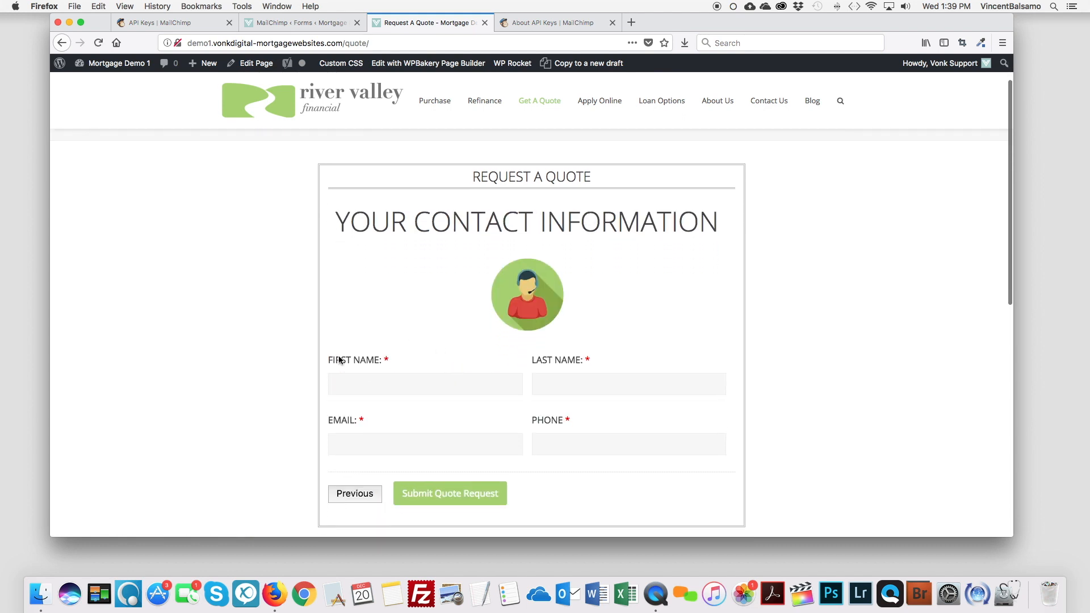
Step: Enter a test contact's first name, last name, e-mail and phone number, then submit the quote request
{"action": "left_click", "coordinate": [457, 388]}
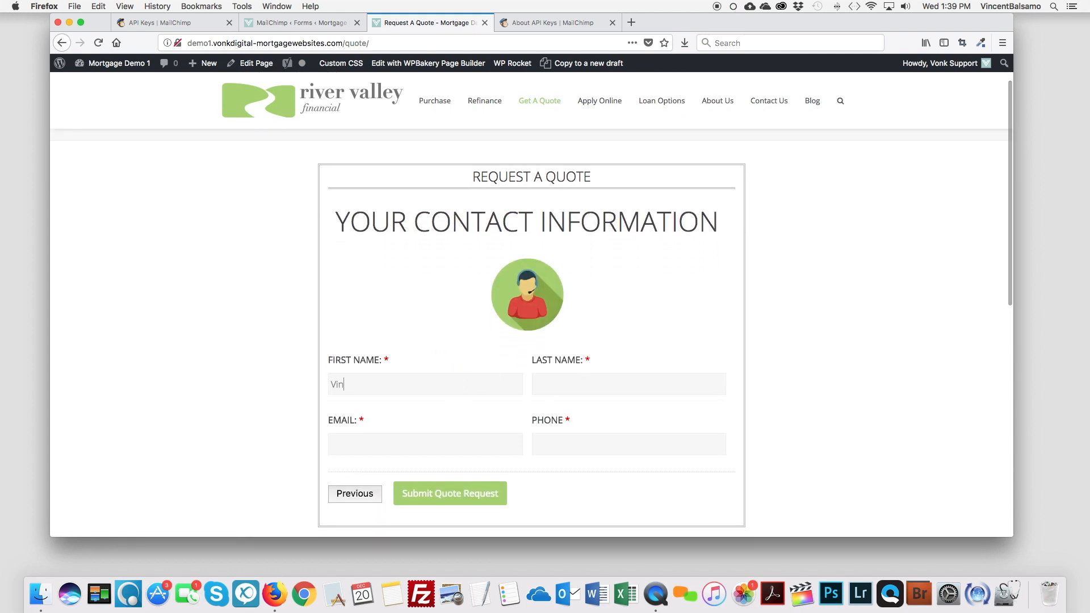
{"action": "key", "text": "Tab"}
{"action": "key", "text": "Tab"}
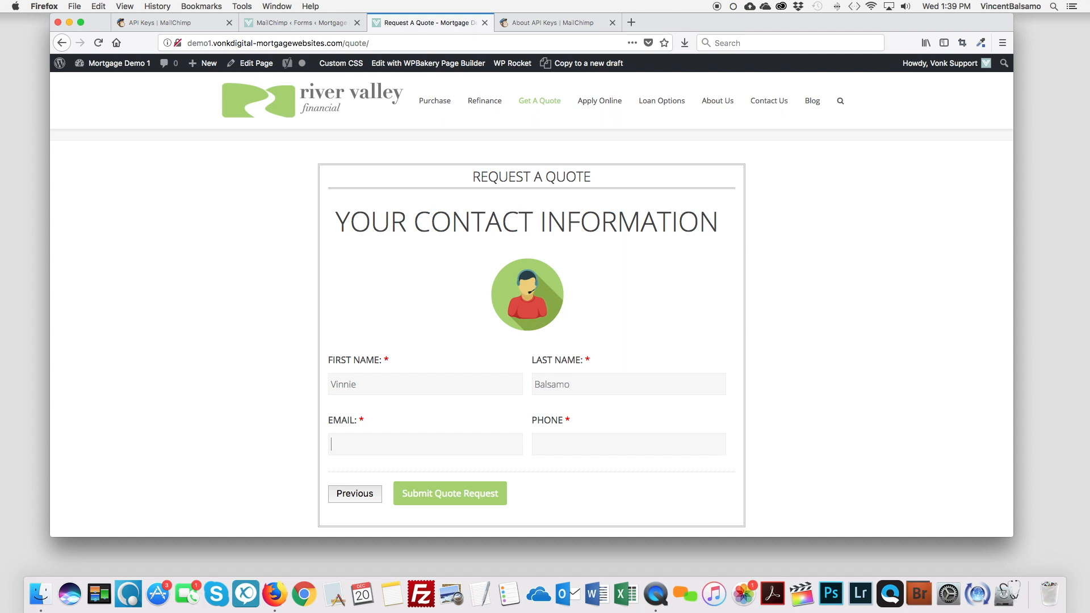
{"action": "key", "text": "Tab"}
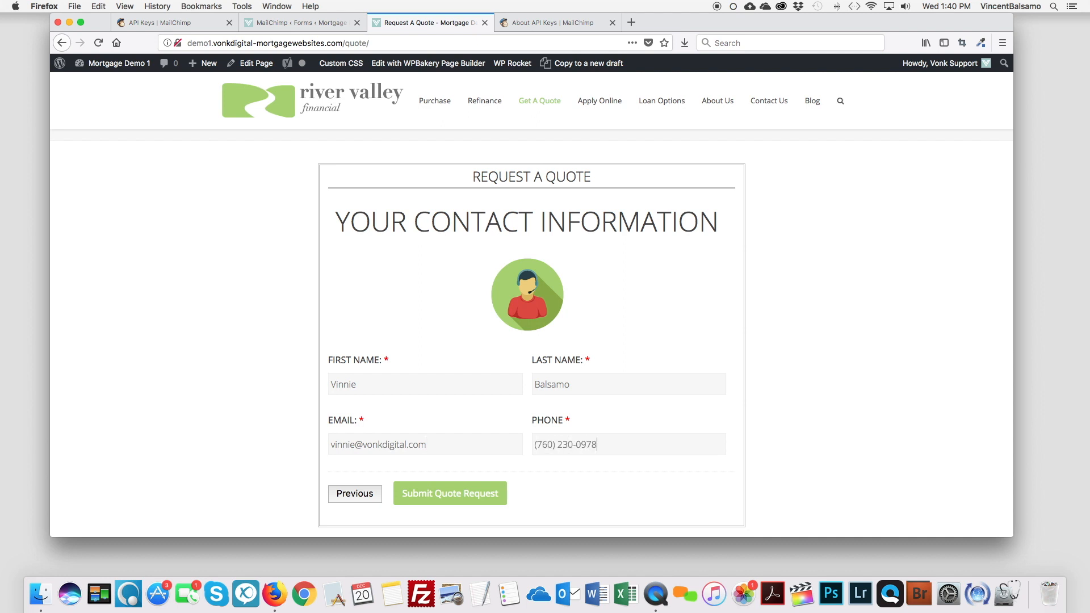
{"action": "left_click", "coordinate": [454, 494]}
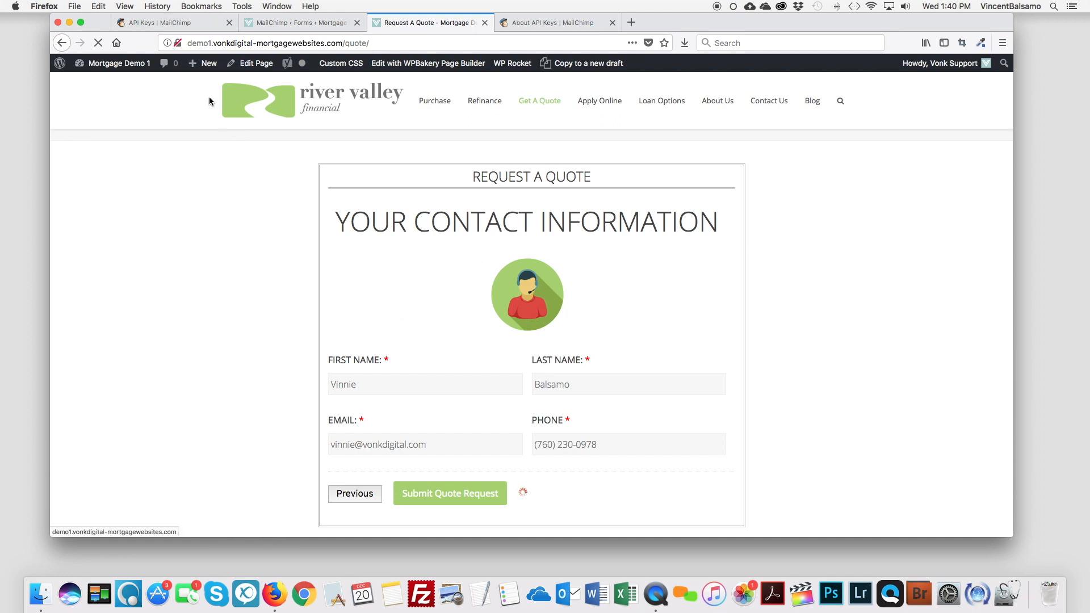
{"action": "left_click", "coordinate": [165, 24]}
Step: View the Website Leads list's subscribers in MailChimp, showing the test contact subscribed
{"action": "scroll", "coordinate": [426, 230], "scroll_direction": "up", "scroll_amount": 5}
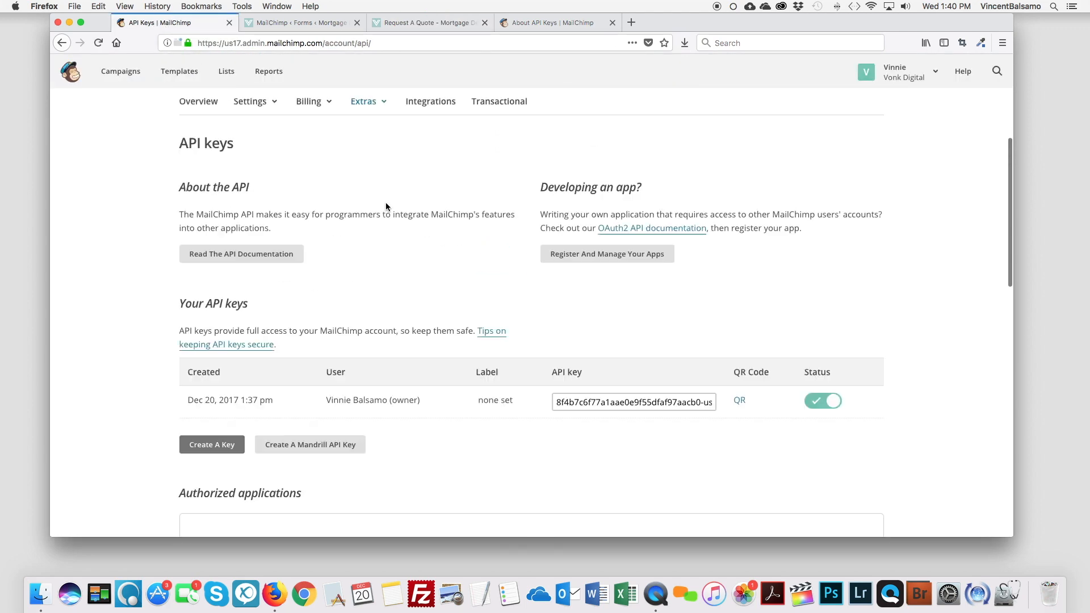
{"action": "left_click", "coordinate": [226, 71]}
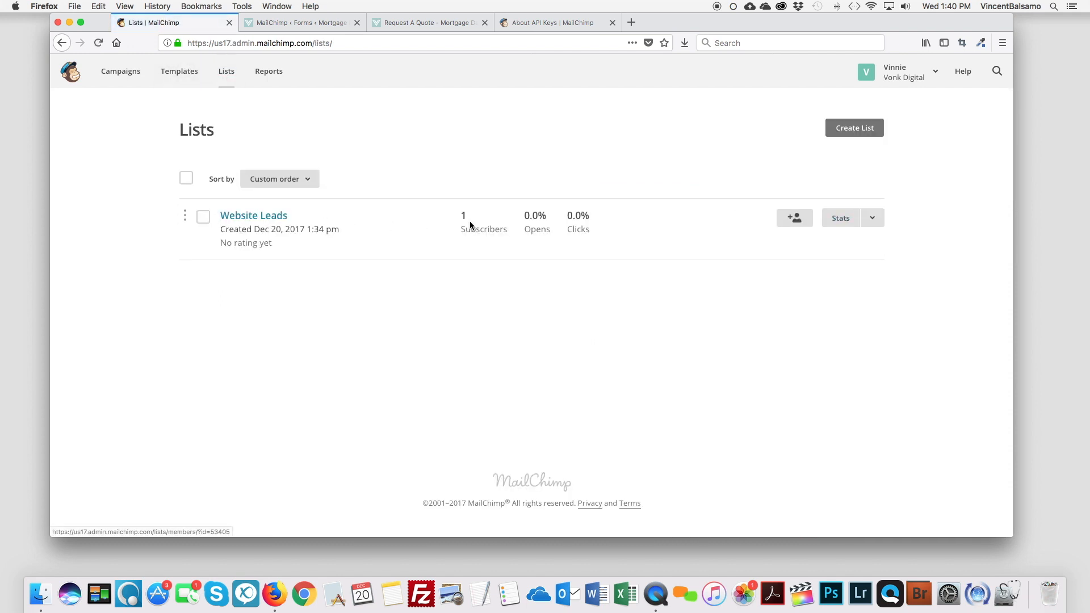
{"action": "left_click", "coordinate": [262, 217]}
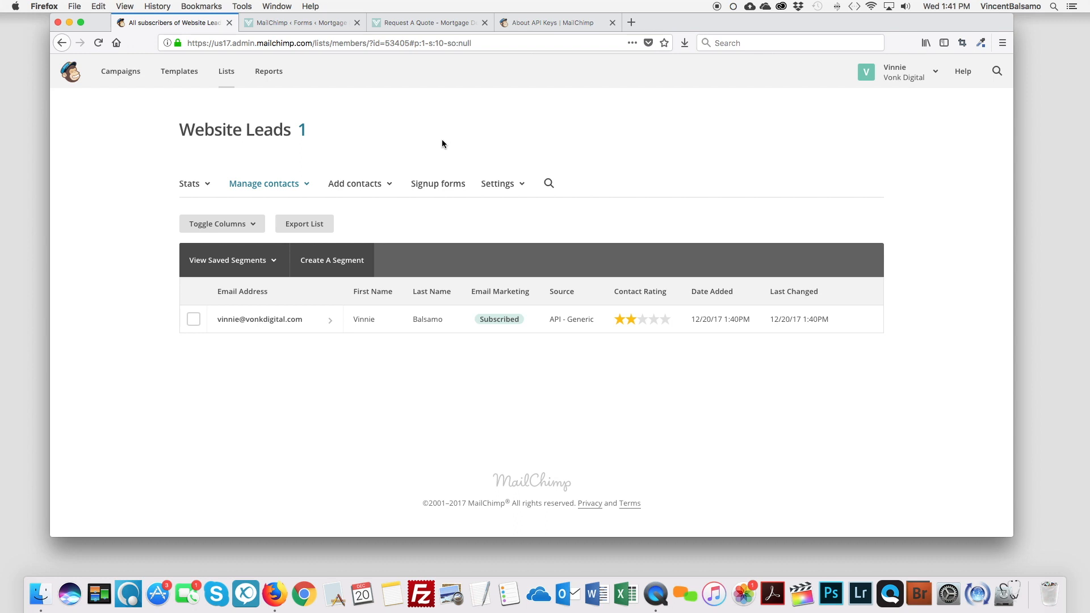
{"action": "left_click_drag", "start_coordinate": [708, 22], "coordinate": [706, 22]}
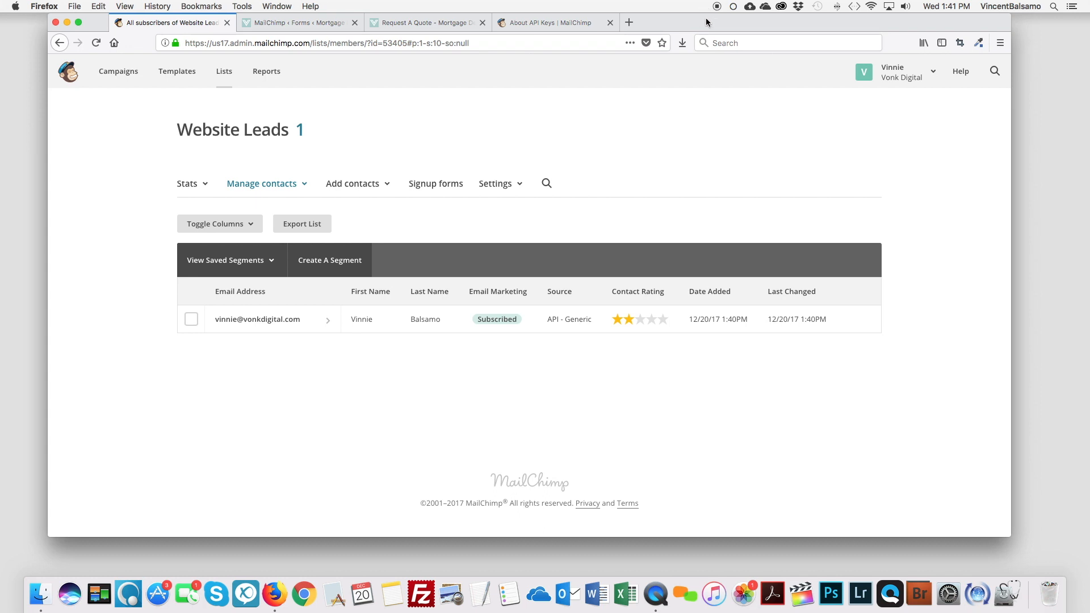